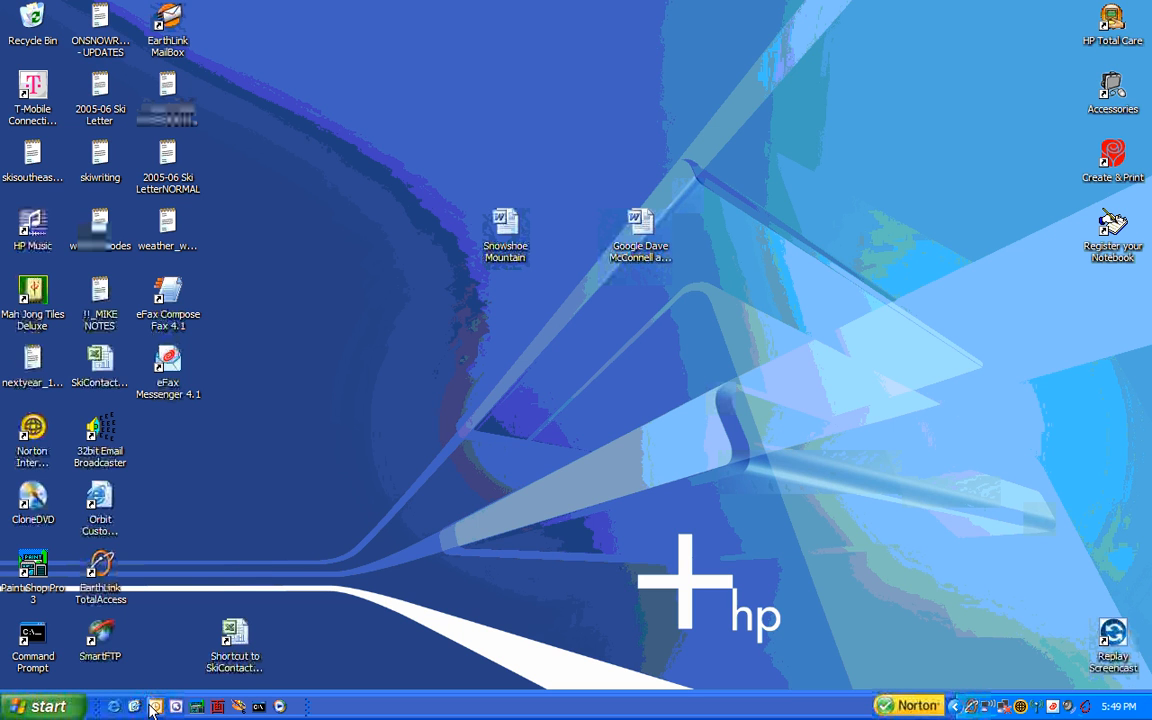
# - Launch Outlook from the Start menu's E-mail entry to open the Inbox
pyautogui.click(50, 707)
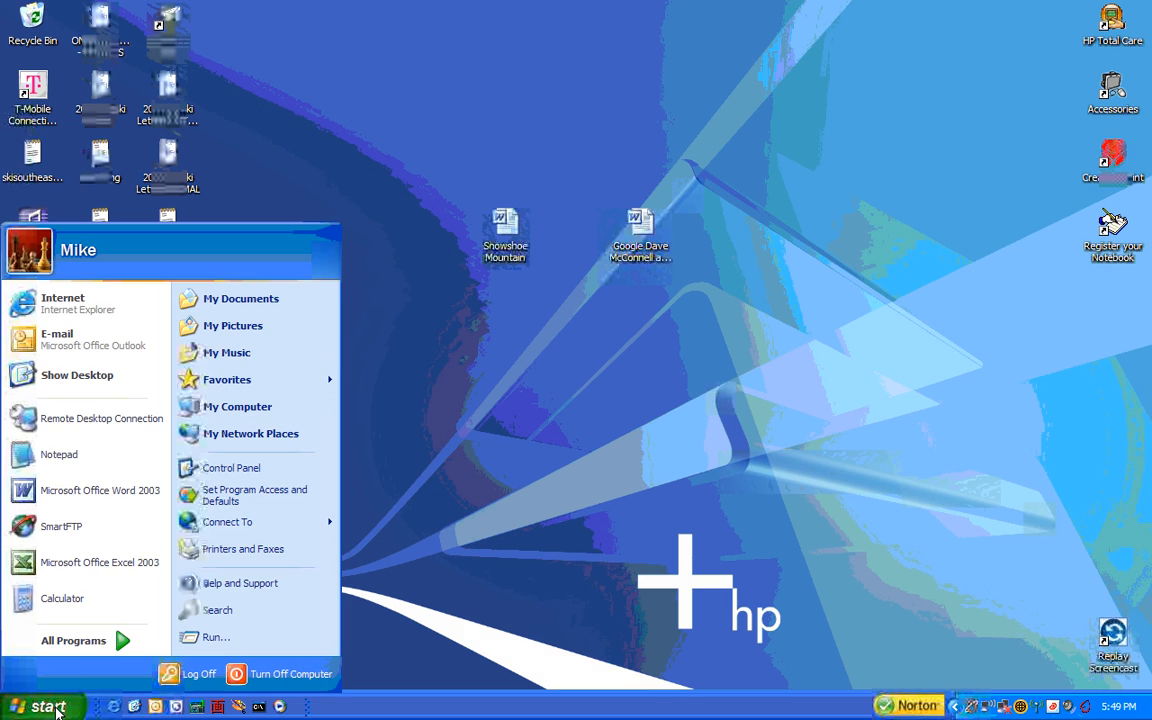
pyautogui.click(65, 340)
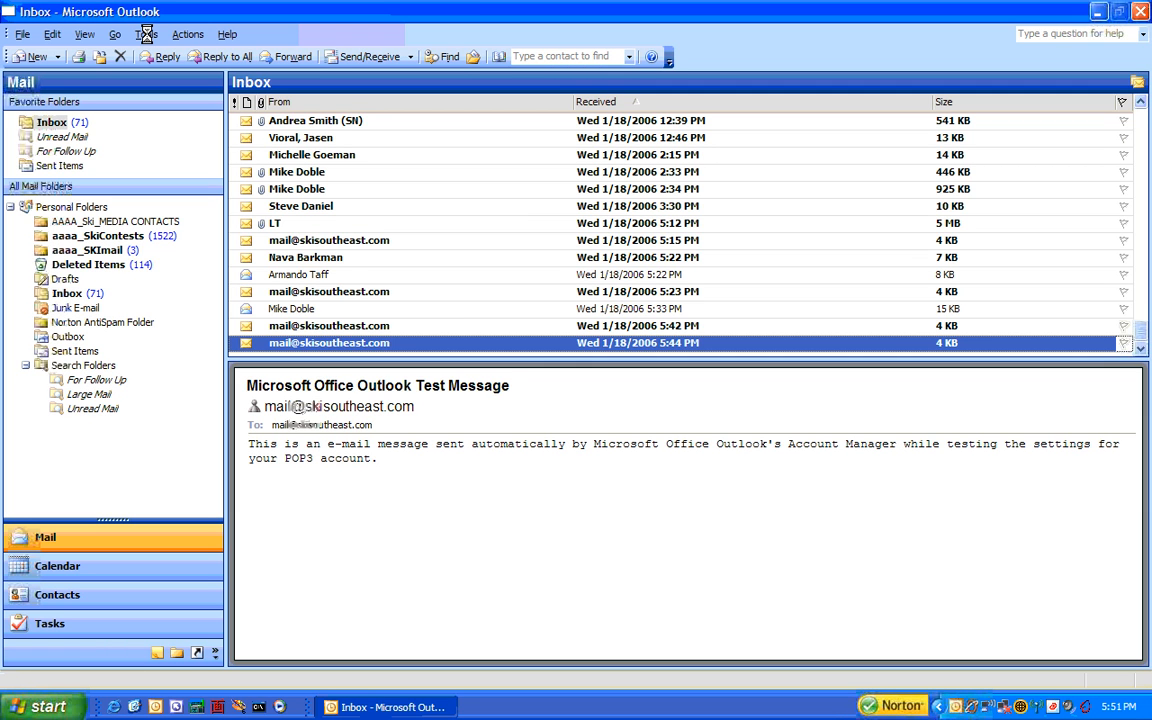
# - Open Tools > E-mail Accounts and view the existing mail.skisoutheast.com POP/SMTP account
pyautogui.click(146, 35)
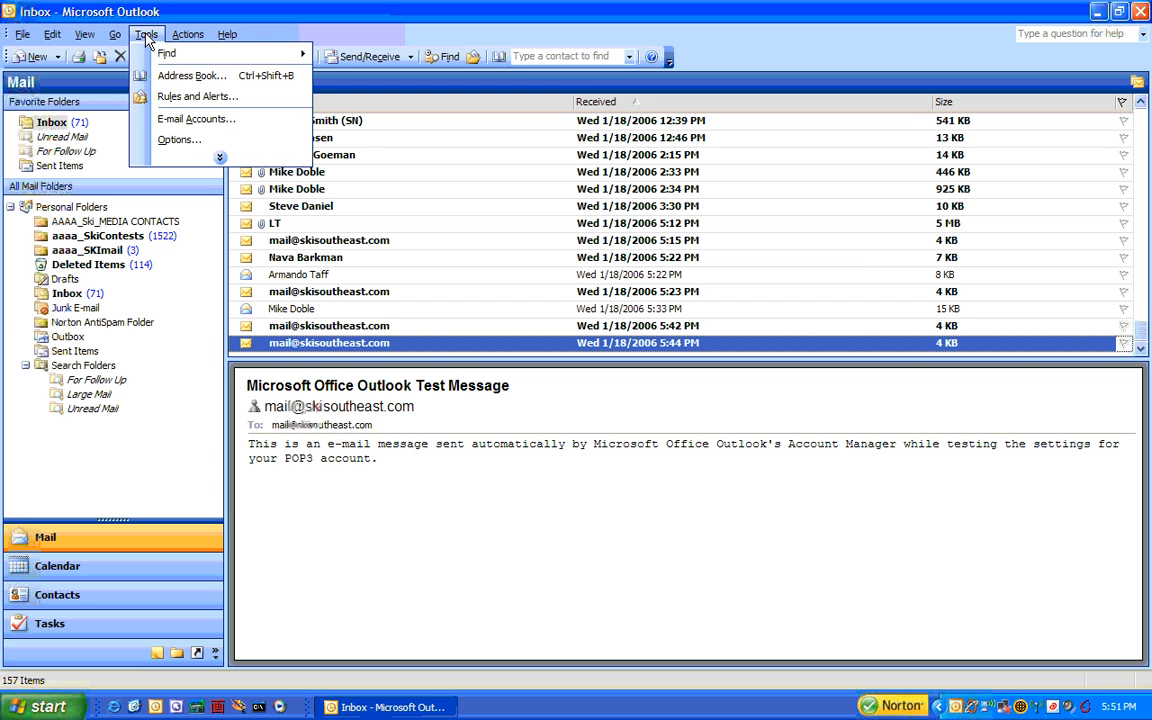
pyautogui.click(174, 121)
pyautogui.moveTo(216, 28); pyautogui.dragTo(444, 101)
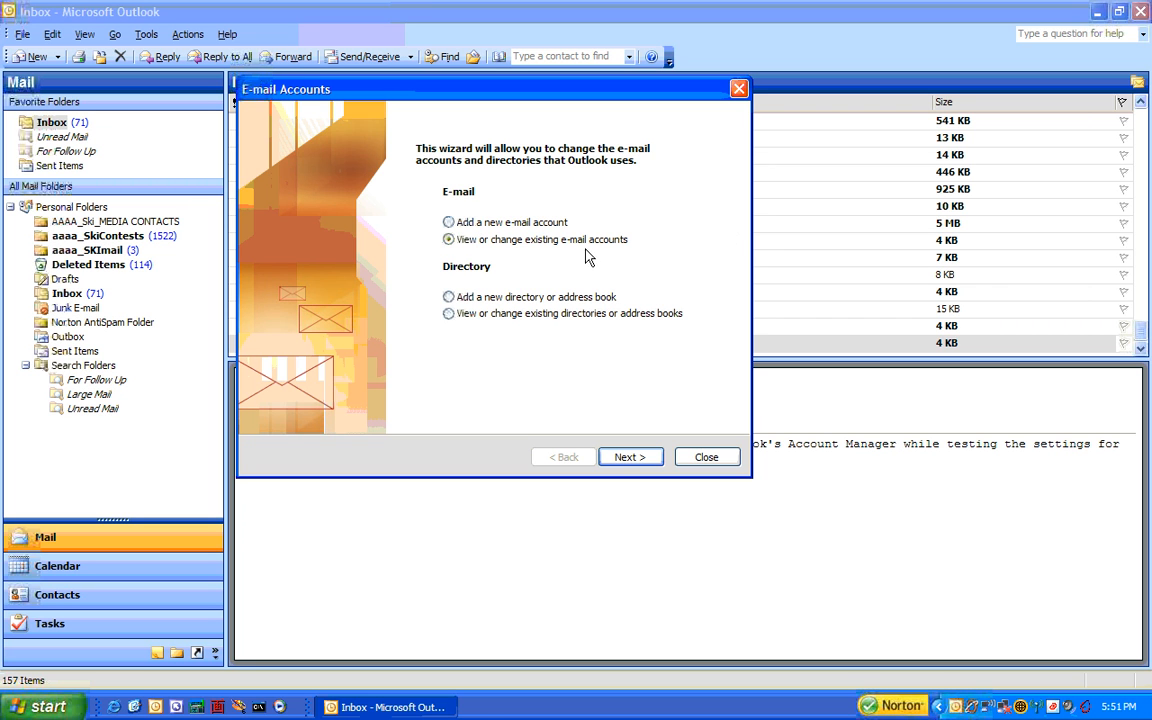
pyautogui.click(631, 460)
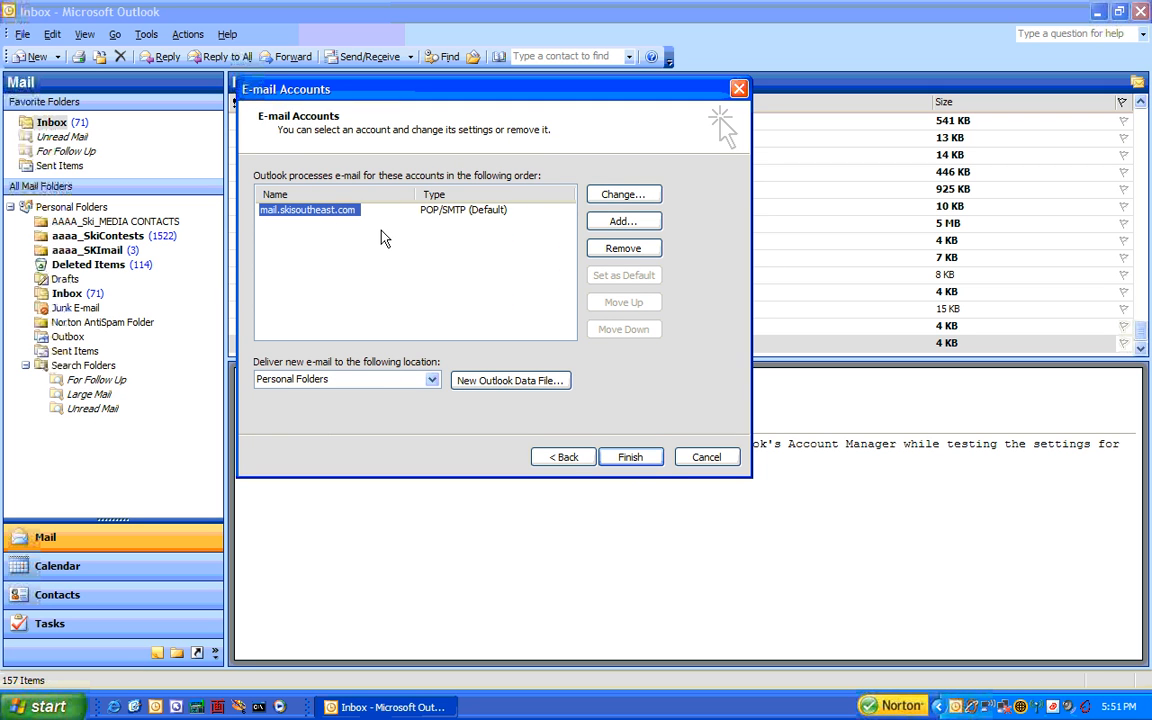
# - Retype the mail.skisoutheast.com account password and run Test Account Settings, which fails sending
pyautogui.click(621, 195)
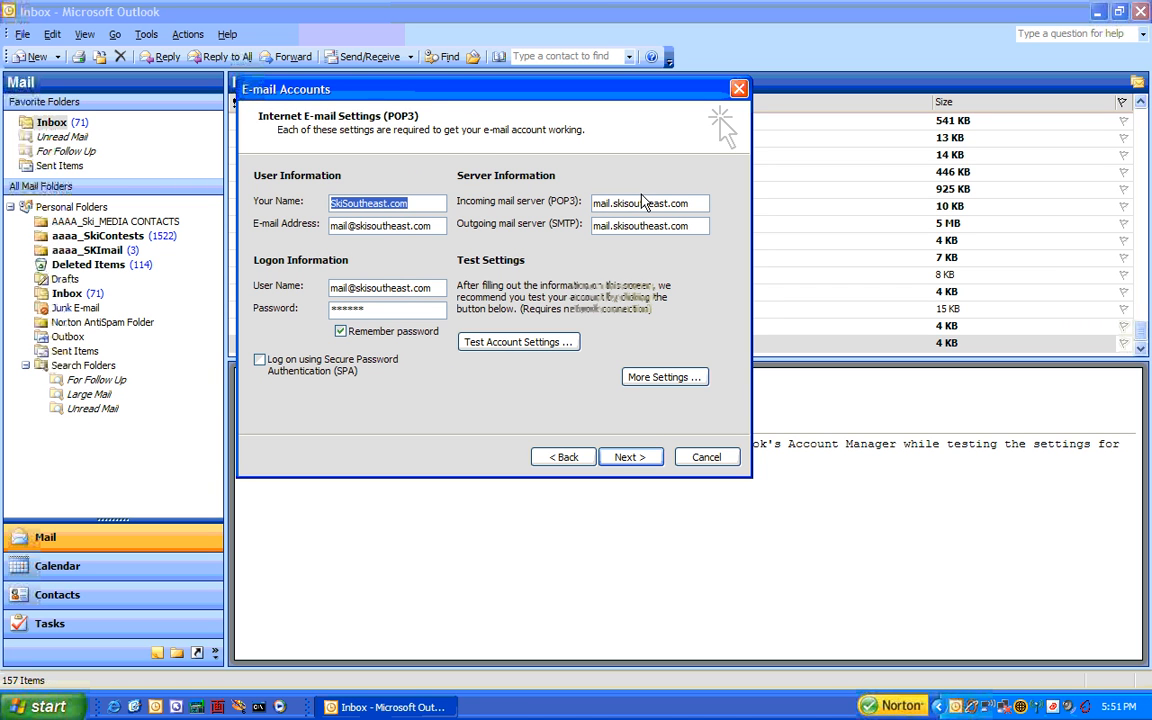
pyautogui.press('Tab')
pyautogui.press('Tab')
pyautogui.press('Tab')
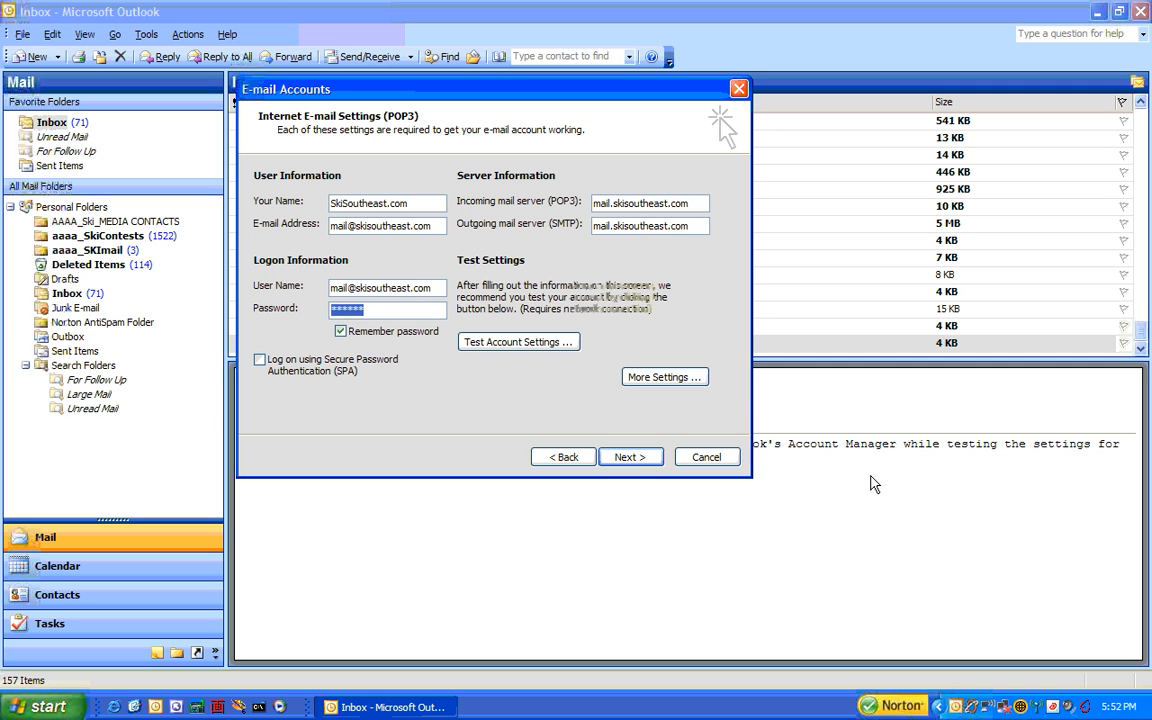
pyautogui.write('******')
pyautogui.moveTo(690, 226); pyautogui.dragTo(548, 202)
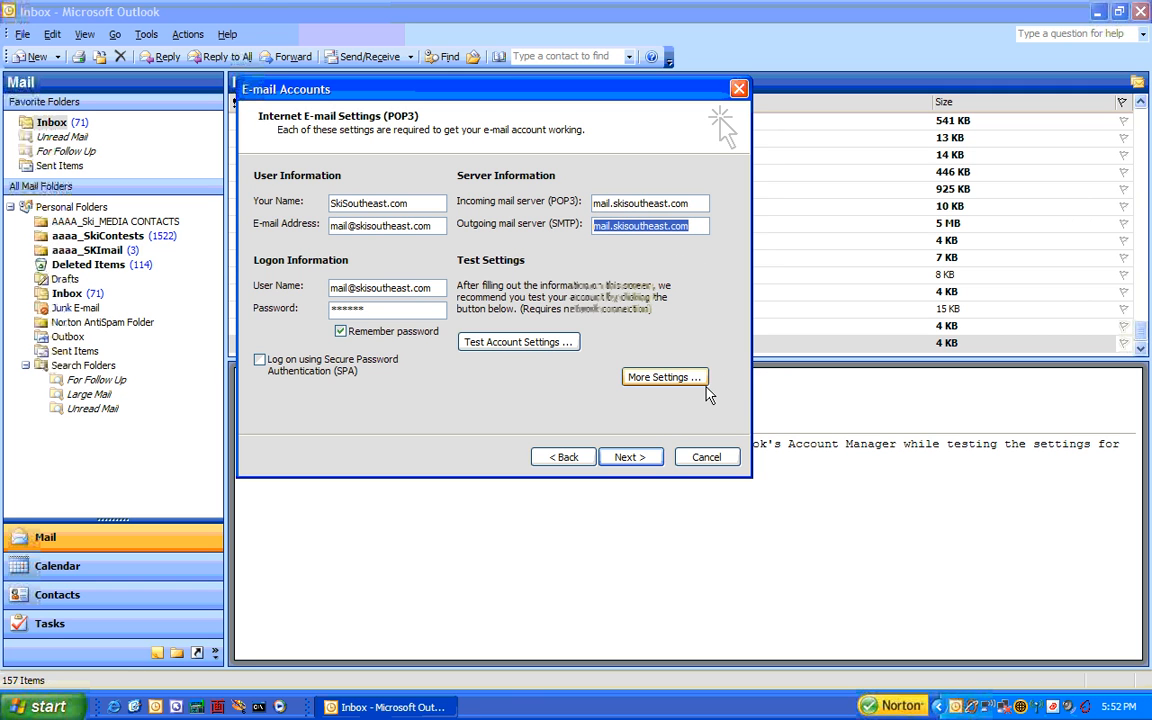
pyautogui.click(518, 342)
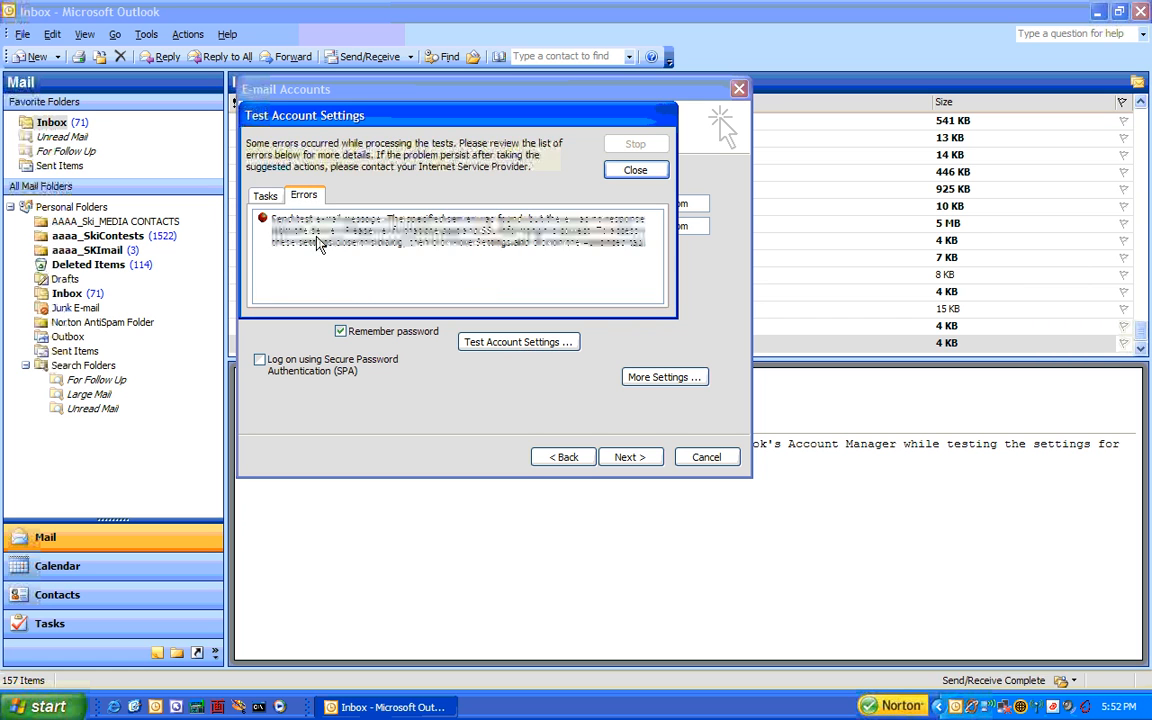
# - Re-enter the password, rerun the account test until it passes, and continue past settings
pyautogui.click(266, 196)
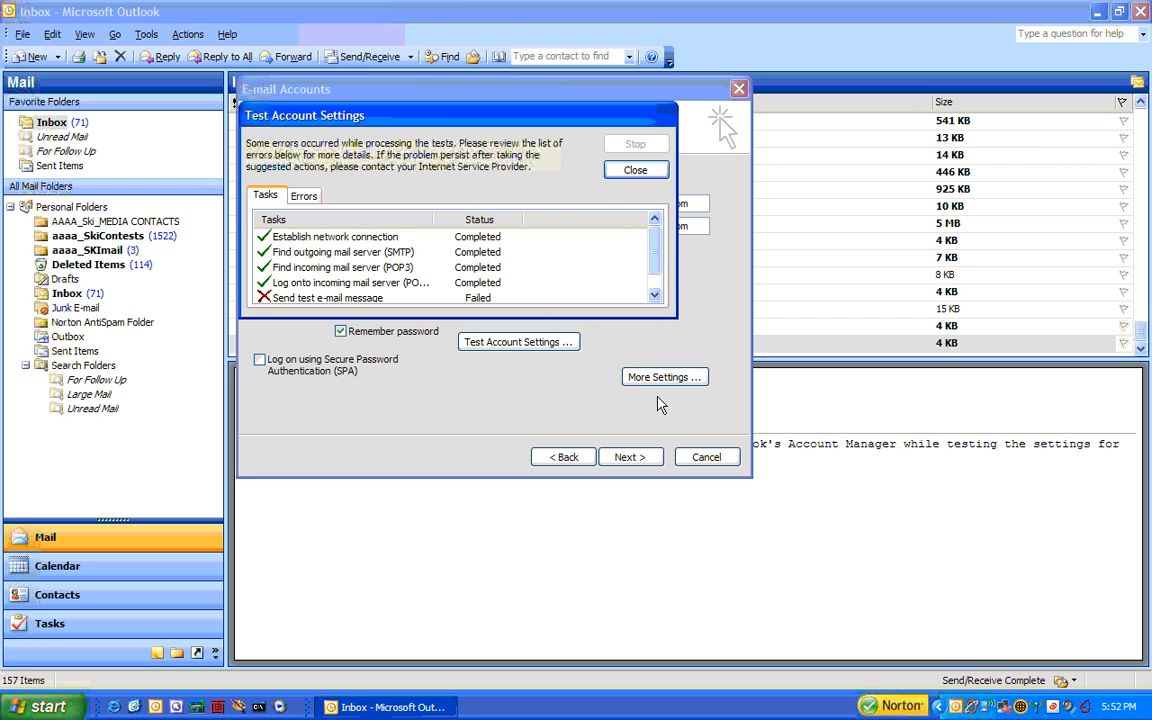
pyautogui.click(636, 169)
pyautogui.doubleClick(395, 309)
pyautogui.write('****')
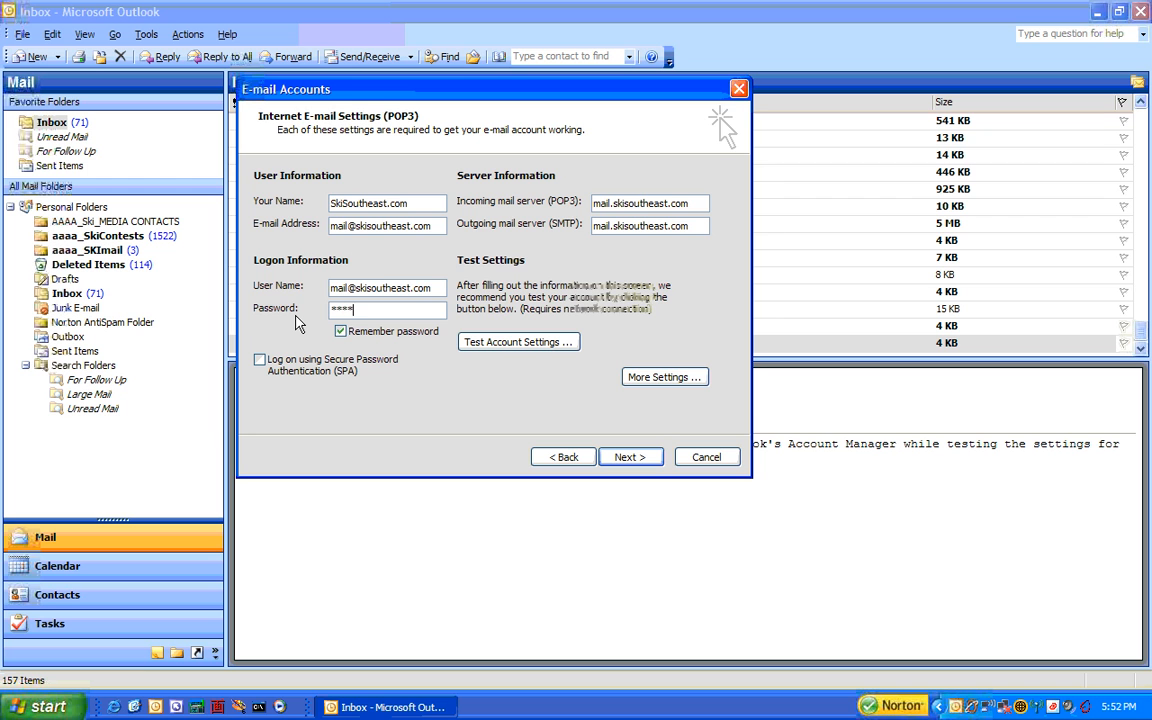
pyautogui.write('**')
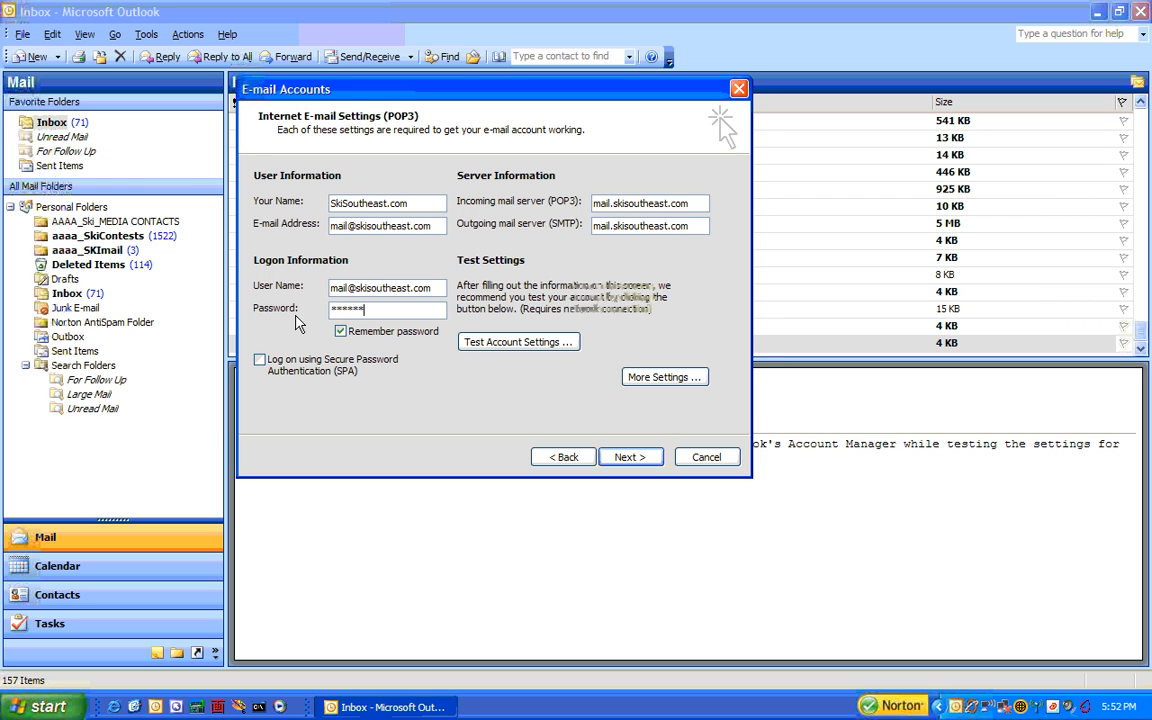
pyautogui.click(504, 346)
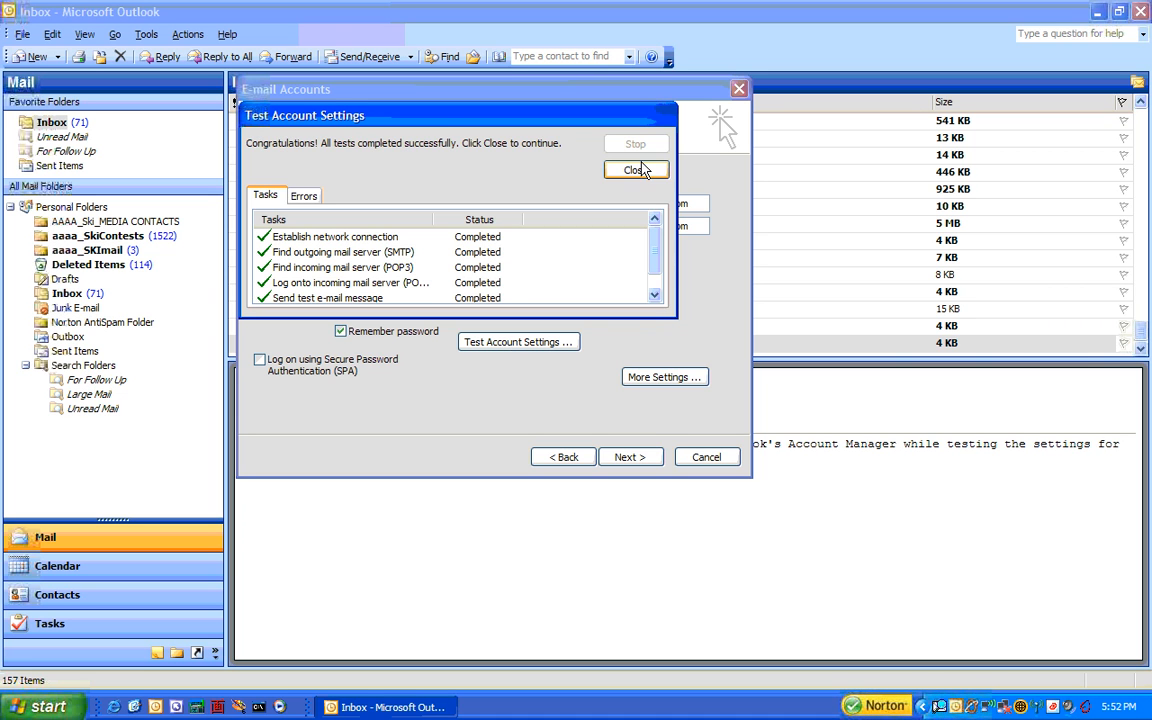
pyautogui.click(634, 171)
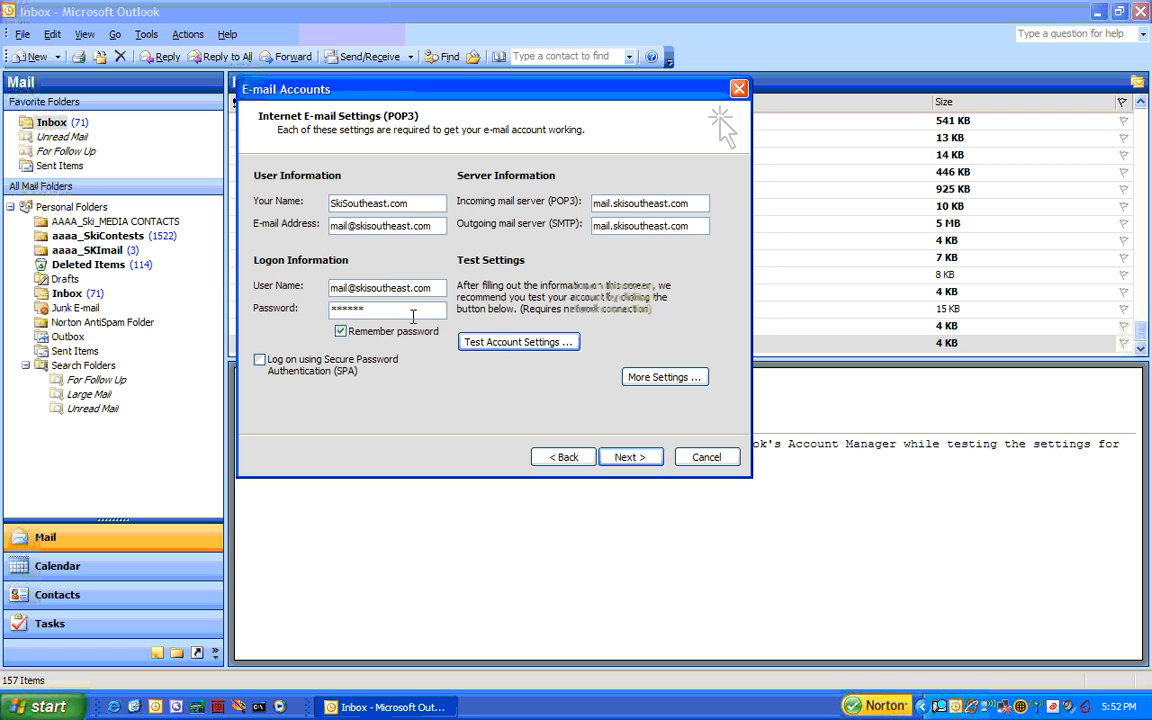
pyautogui.click(645, 460)
# - Finish the wizard, then remove the mail.skisoutheast.com account from E-mail Accounts
pyautogui.click(637, 455)
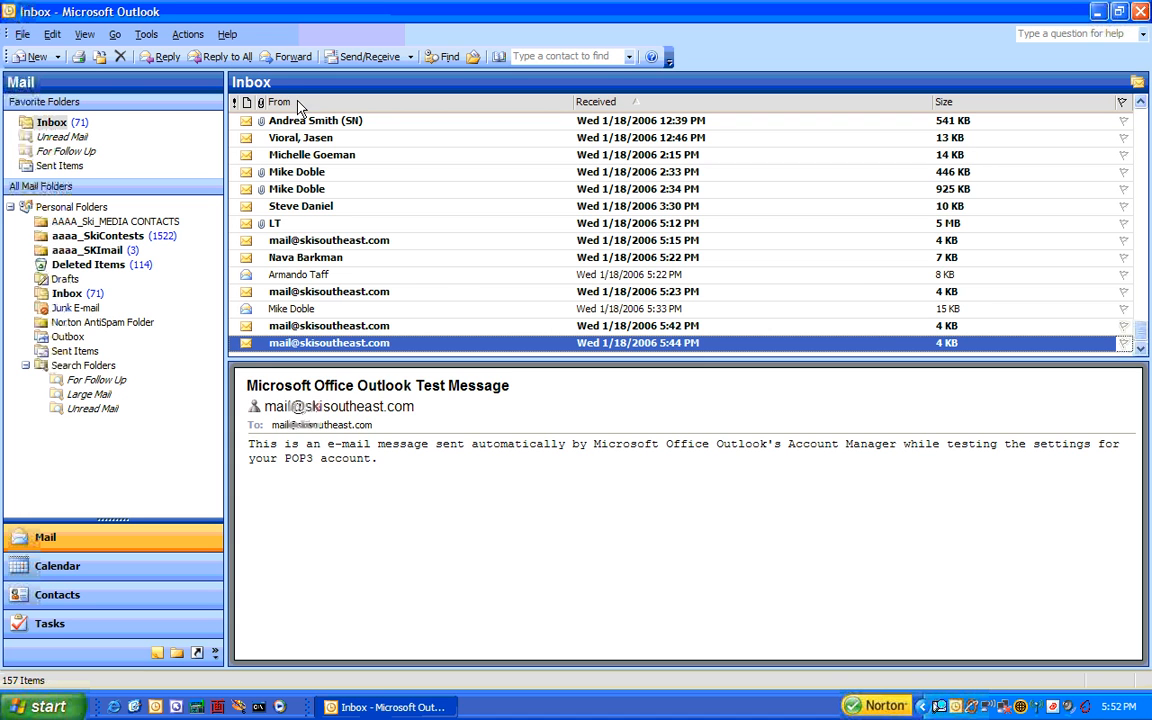
pyautogui.click(146, 34)
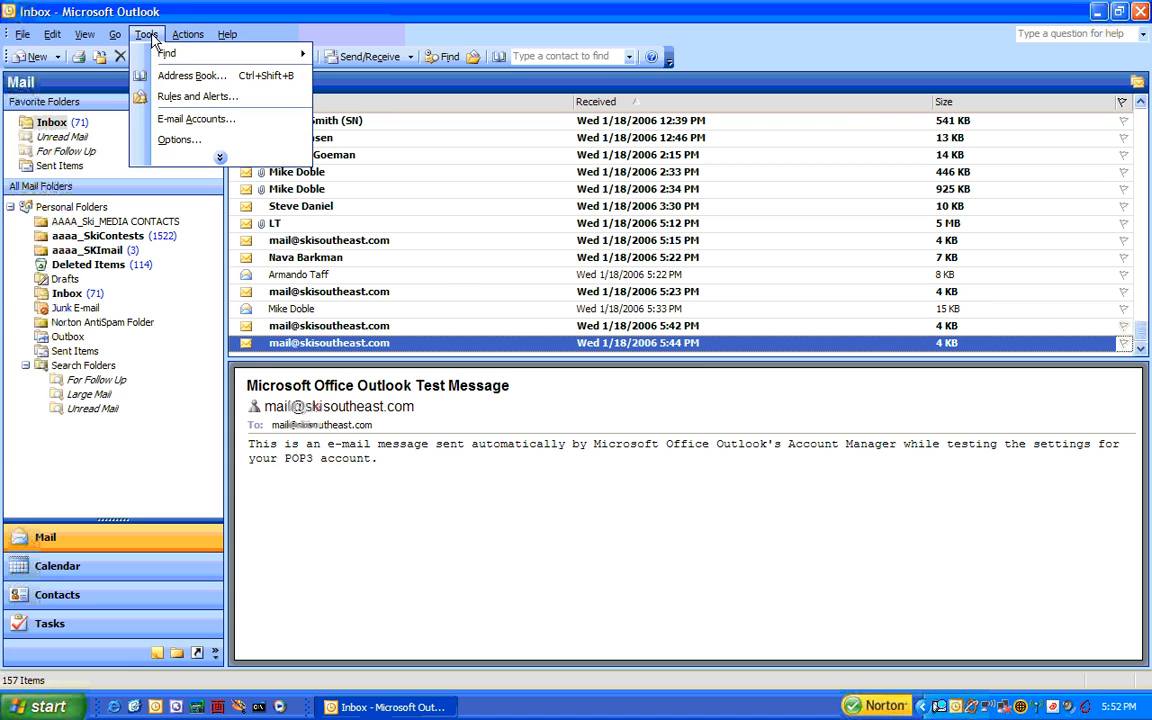
pyautogui.click(183, 120)
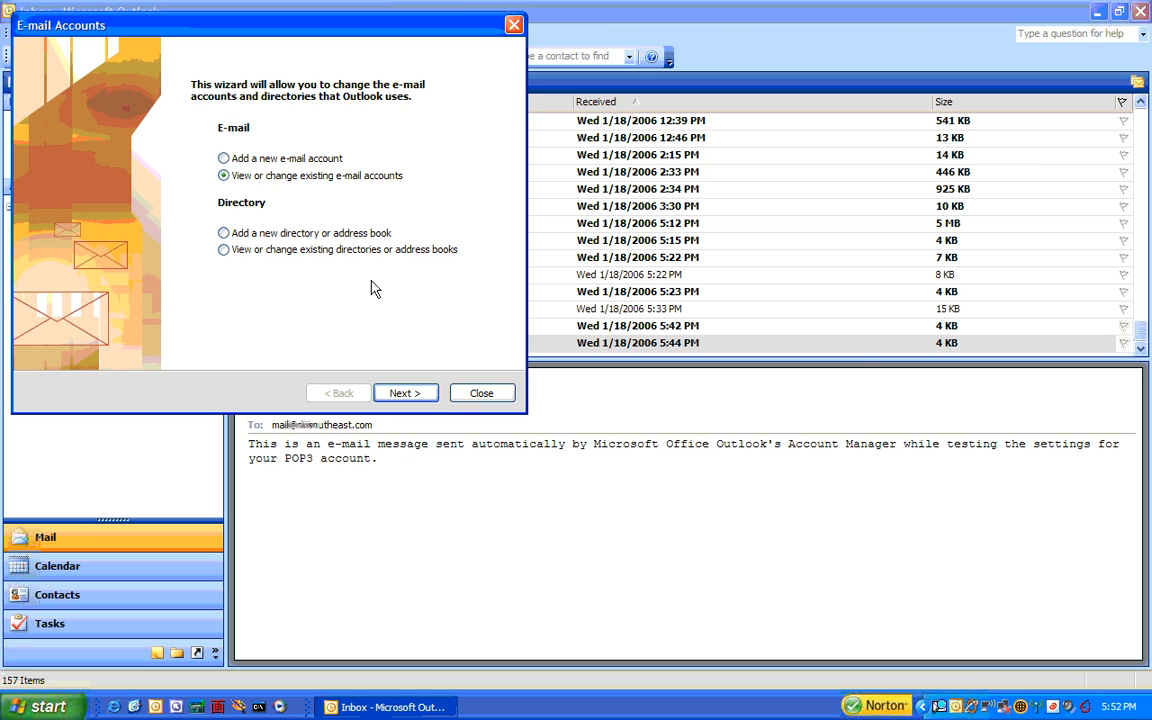
pyautogui.click(414, 396)
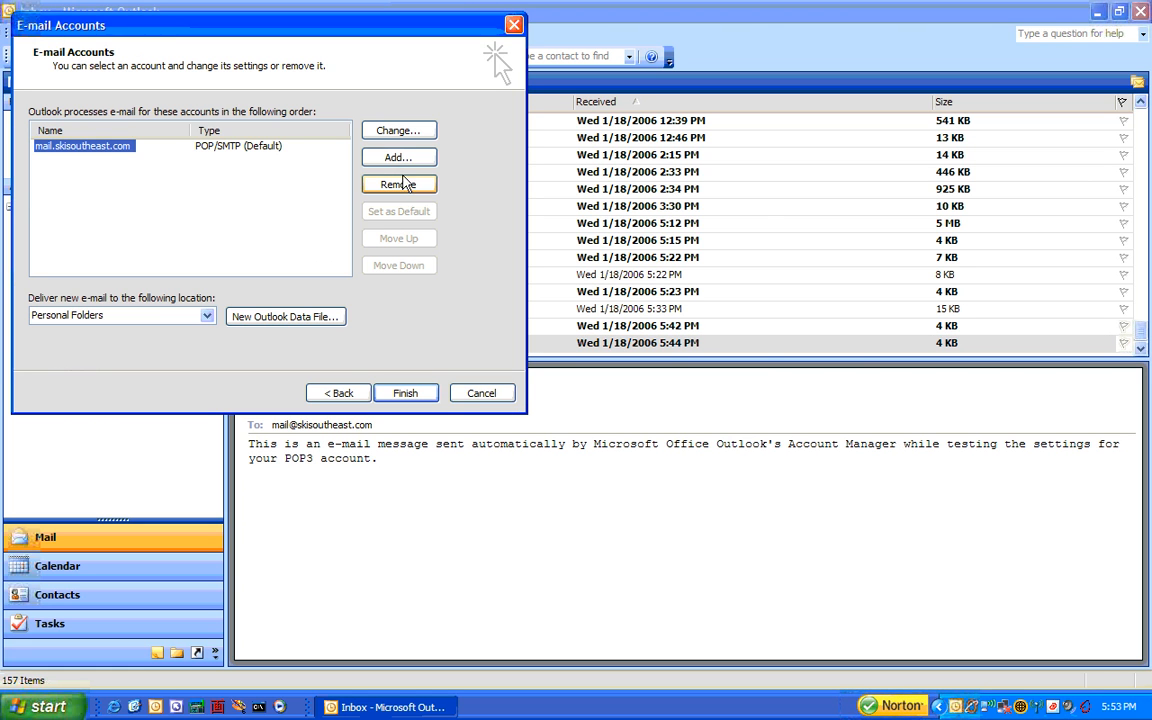
pyautogui.click(404, 180)
pyautogui.click(540, 404)
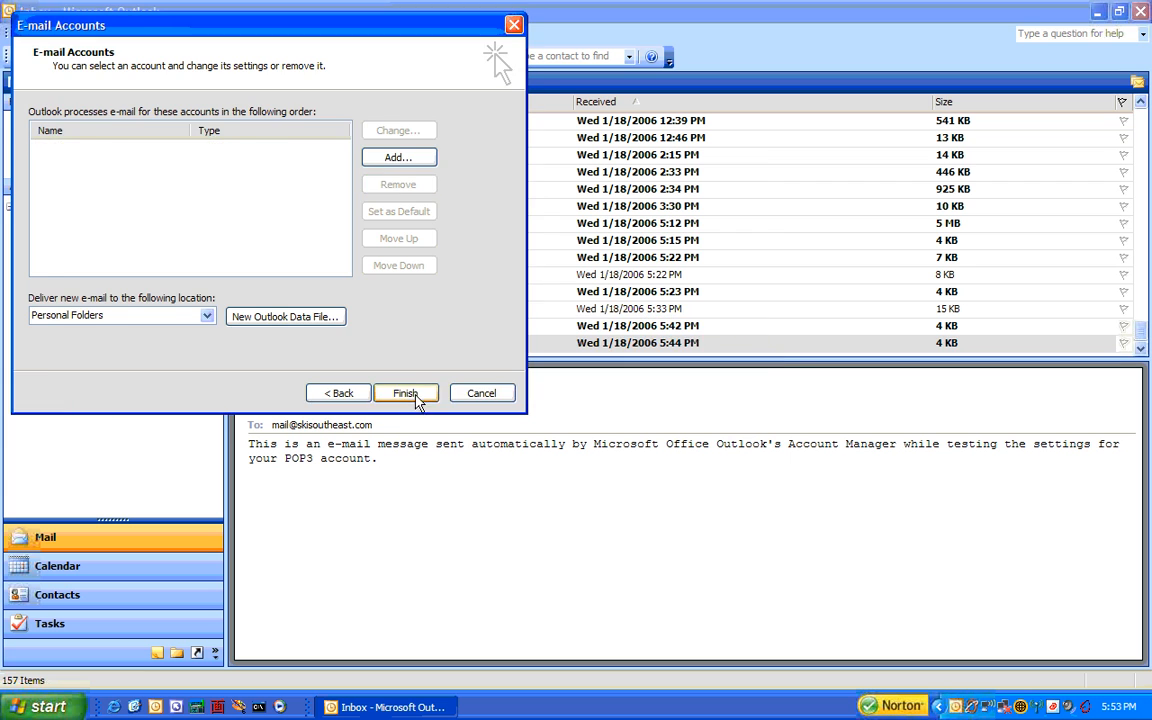
pyautogui.click(405, 393)
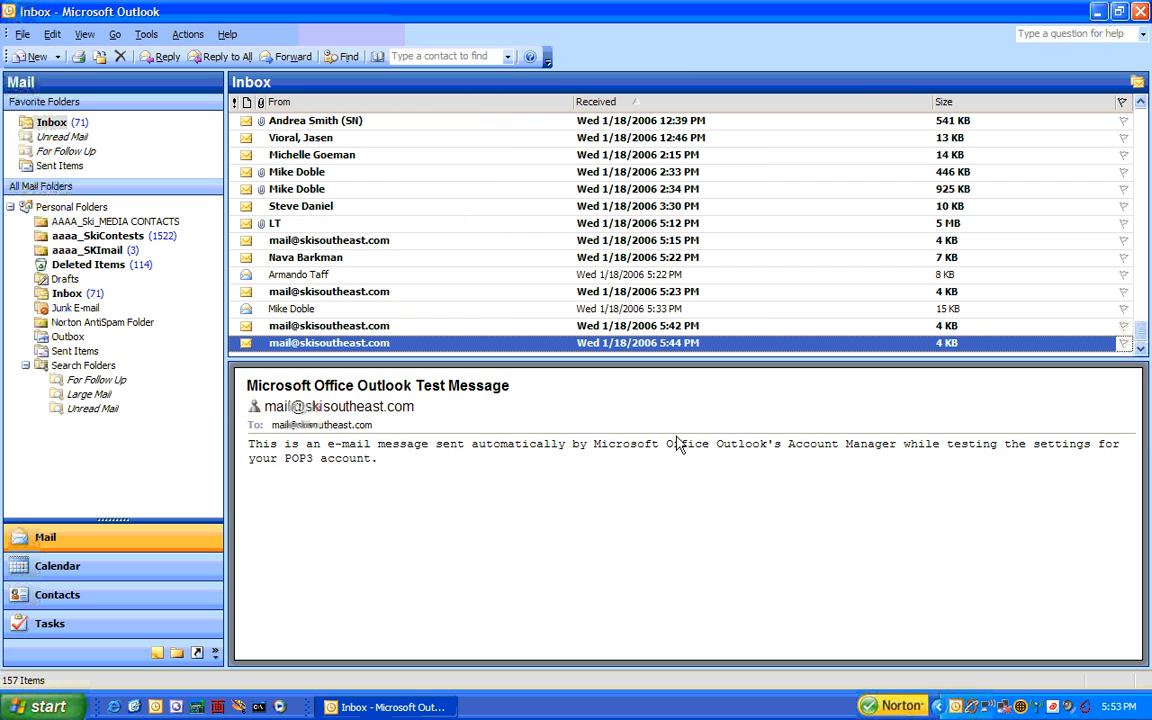
# - Add a new e-mail account of type POP3, reaching its empty Internet E-mail Settings page
pyautogui.click(146, 36)
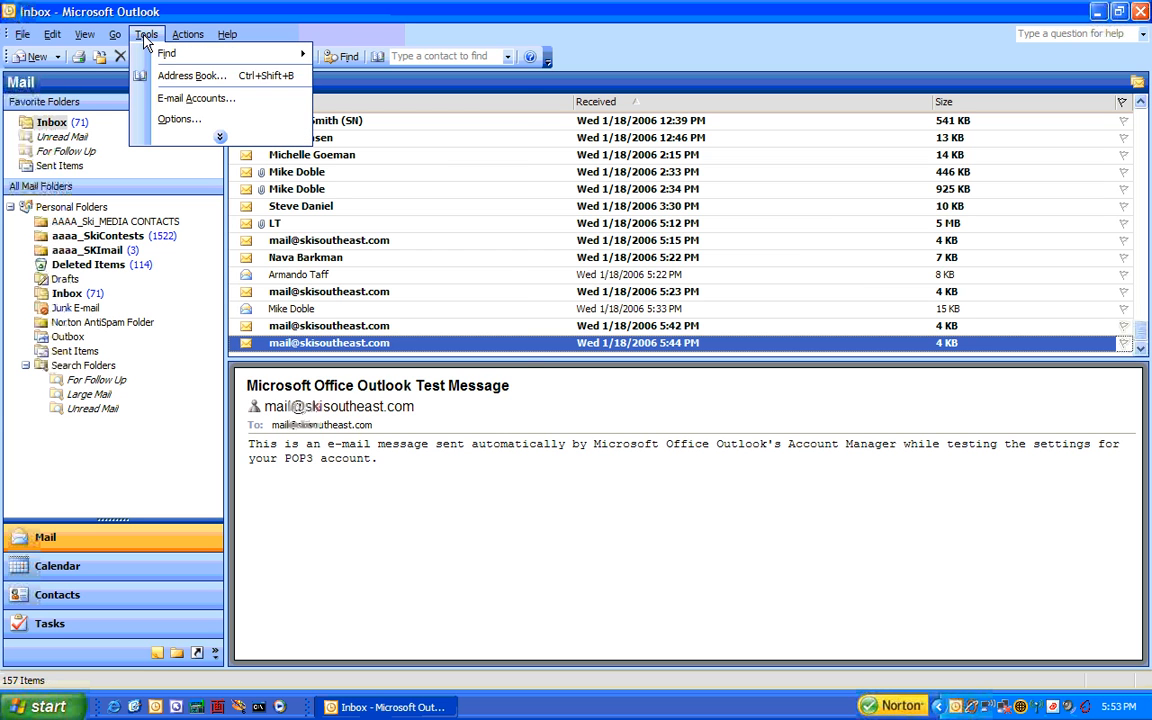
pyautogui.click(170, 100)
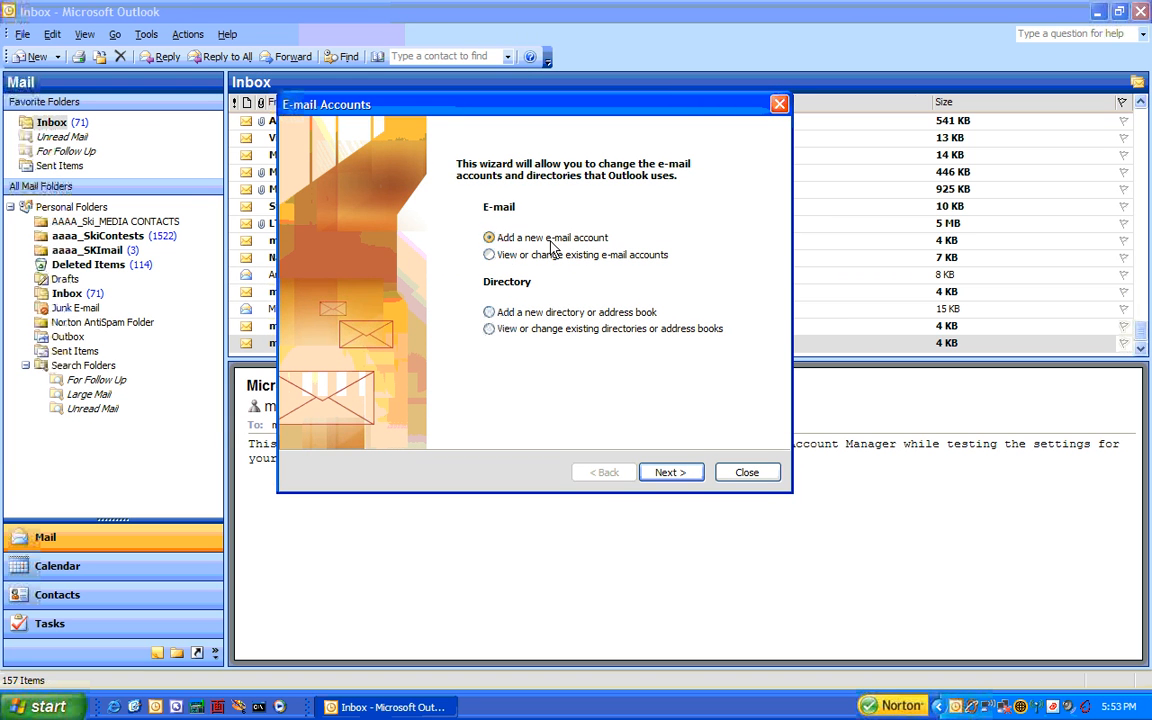
pyautogui.click(673, 474)
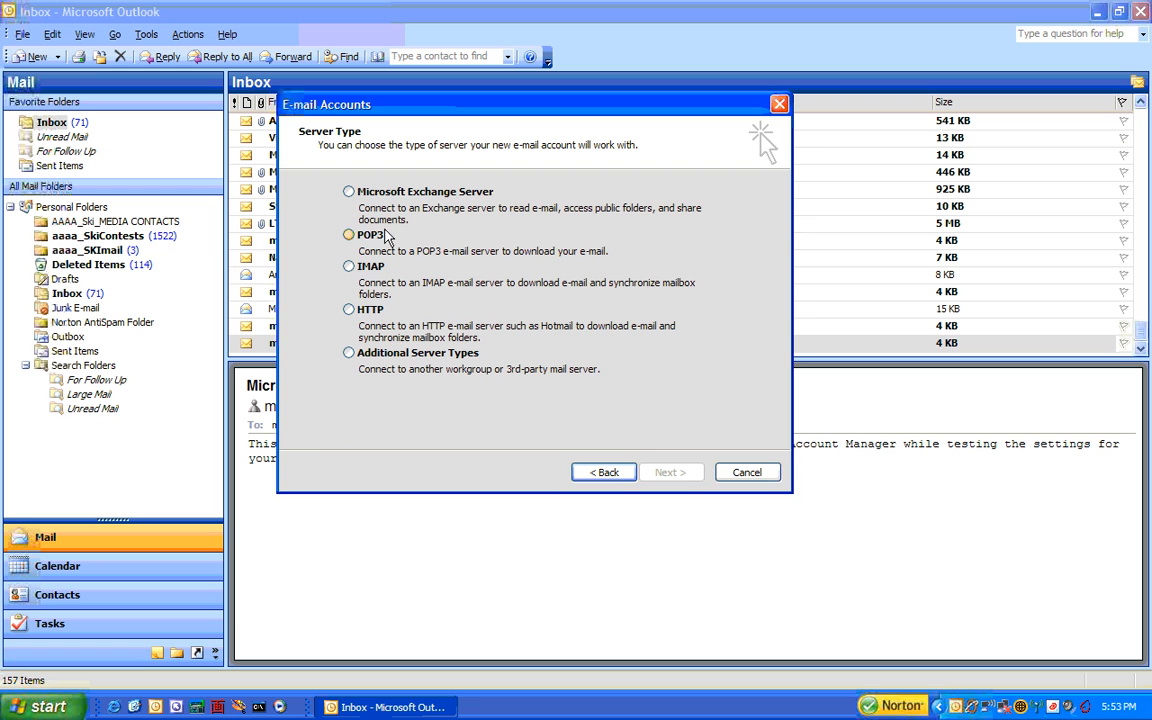
pyautogui.moveTo(357, 112); pyautogui.dragTo(406, 116)
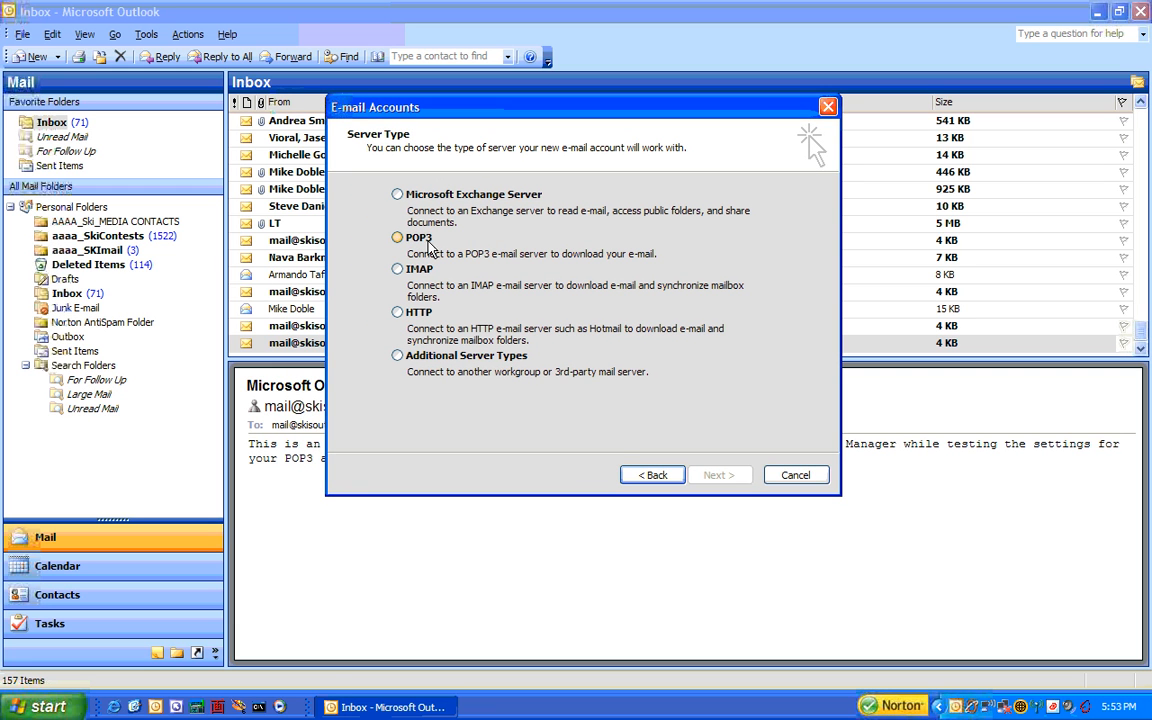
pyautogui.click(398, 240)
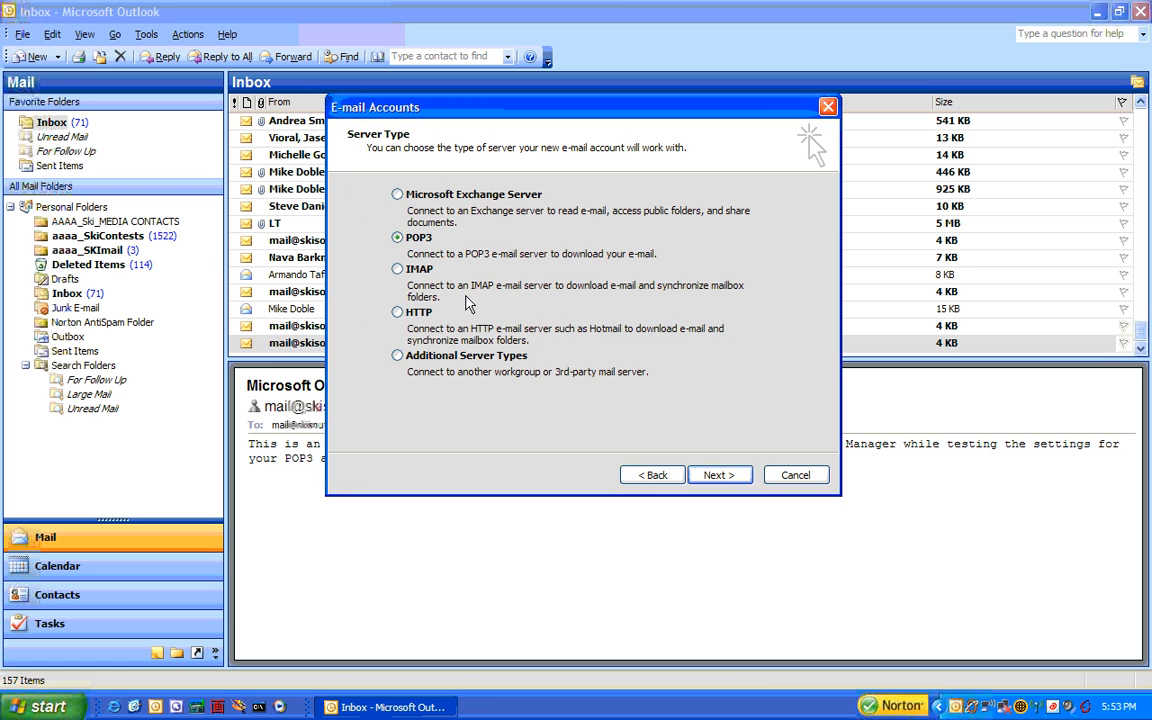
pyautogui.click(717, 476)
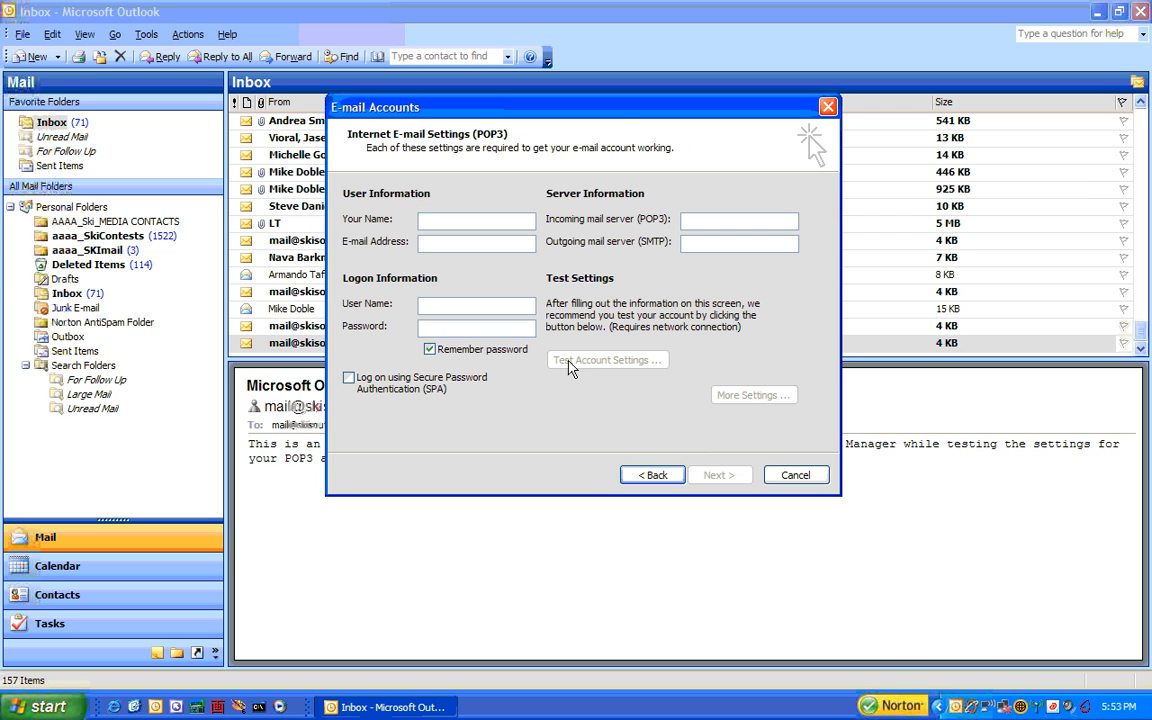
# - Fill in the name 'SkiSoutheast.com', the e-mail address and the logon user name
pyautogui.write('SkiSouth')
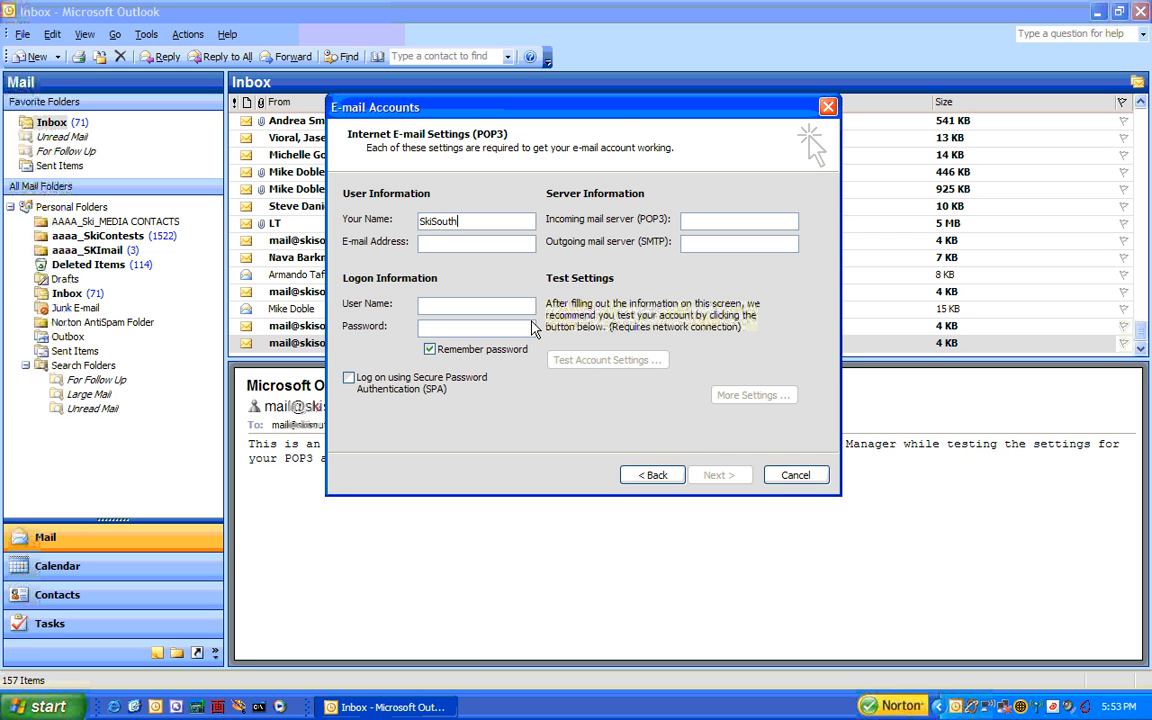
pyautogui.write('east.com')
pyautogui.moveTo(503, 222); pyautogui.dragTo(418, 224)
pyautogui.click(430, 245)
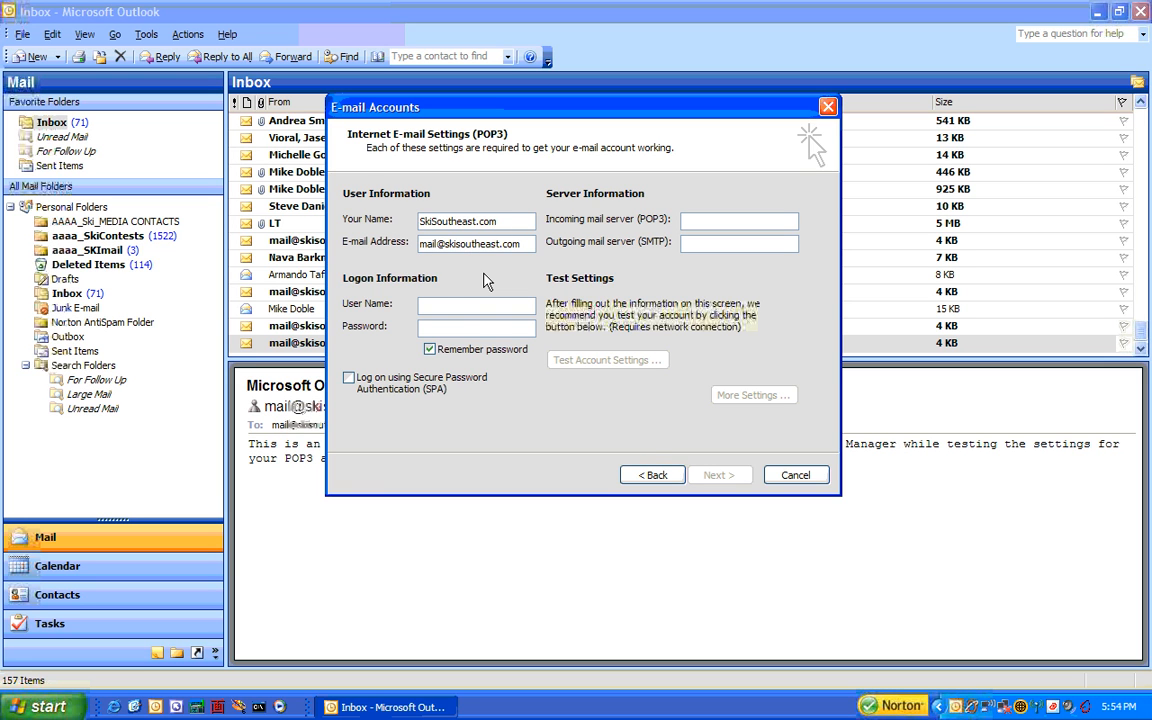
pyautogui.click(461, 306)
pyautogui.moveTo(521, 306); pyautogui.dragTo(422, 307)
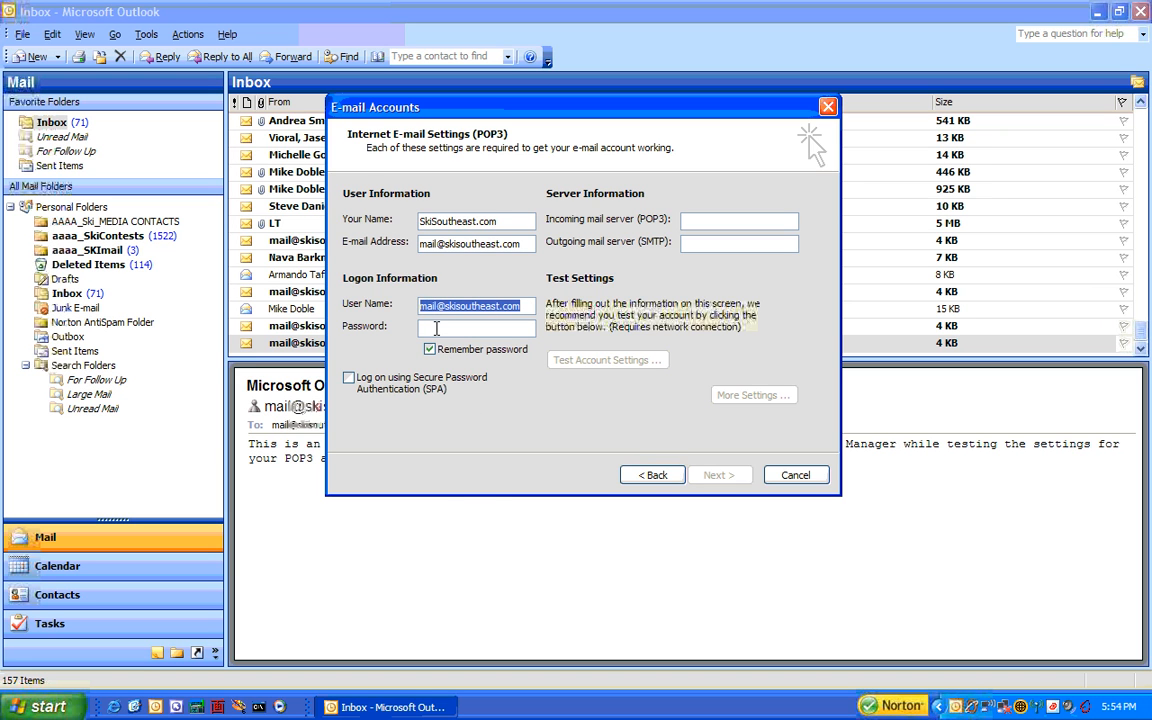
# - Enter the remembered password and set incoming and outgoing servers to mail.skisoutheast.com
pyautogui.click(436, 328)
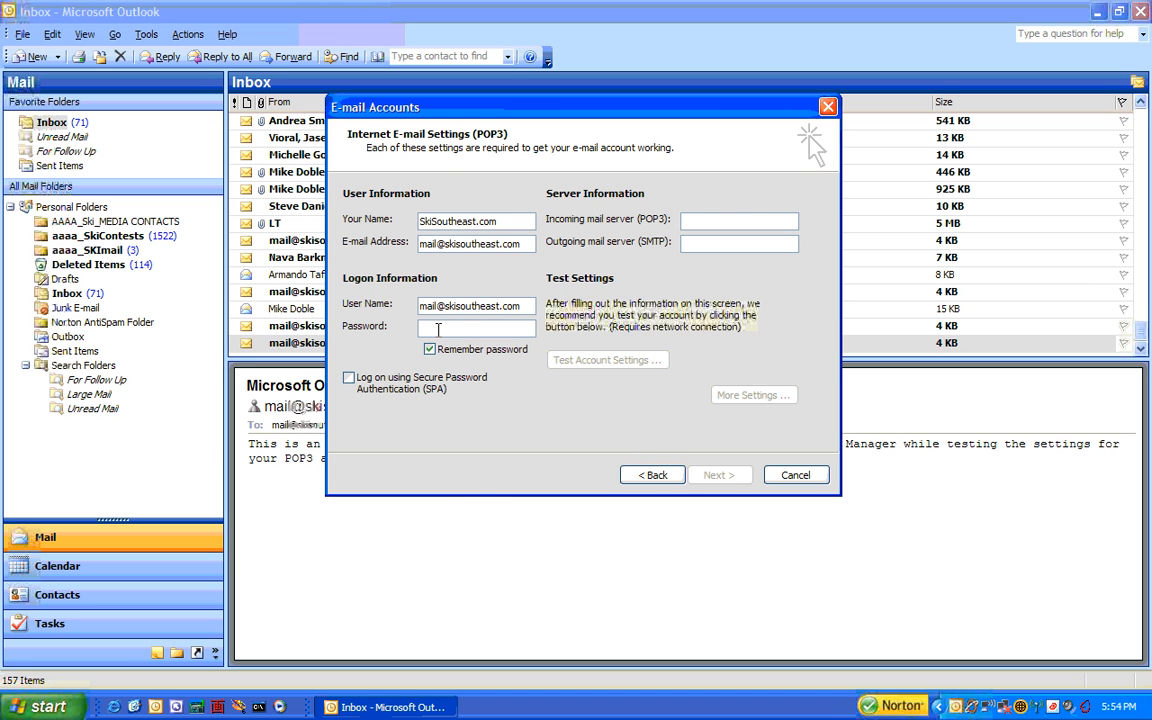
pyautogui.write('*****')
pyautogui.click(430, 349)
pyautogui.click(432, 349)
pyautogui.write('mail.skisoutheast.com')
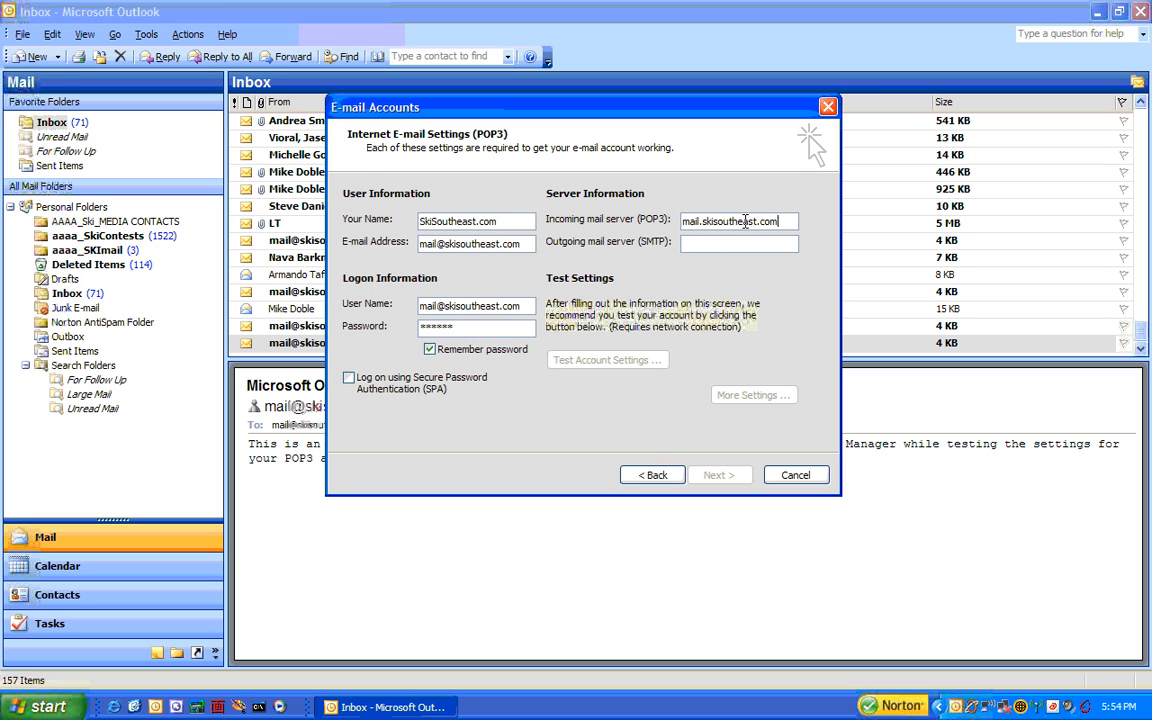
pyautogui.press('Tab')
pyautogui.write('mail')
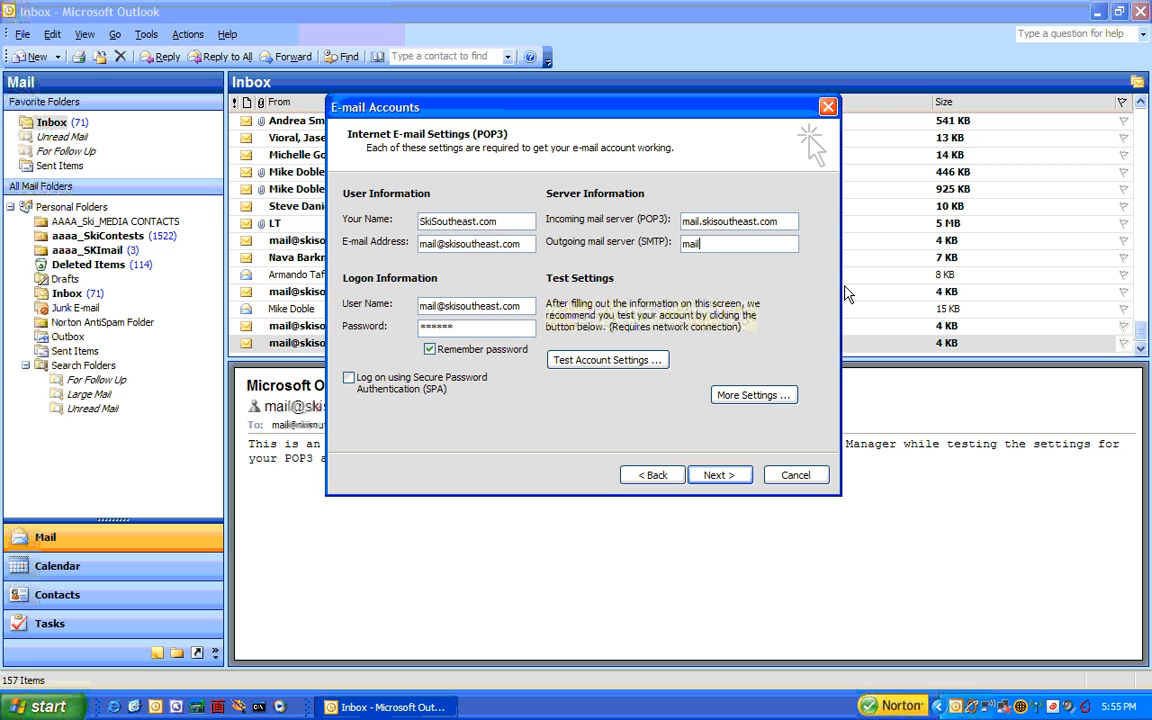
pyautogui.write('.skisoutheast.com')
pyautogui.moveTo(780, 244); pyautogui.dragTo(576, 259)
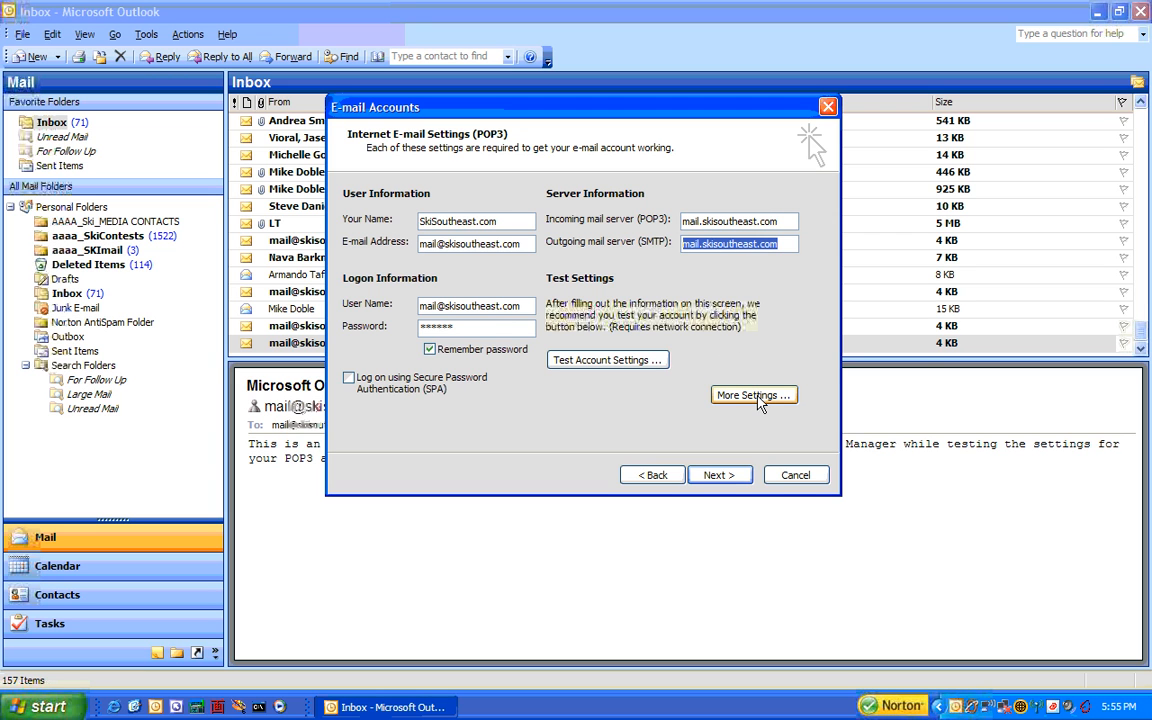
# - Enable 'My outgoing server requires authentication' in More Settings, then run Test Account Settings
pyautogui.click(756, 396)
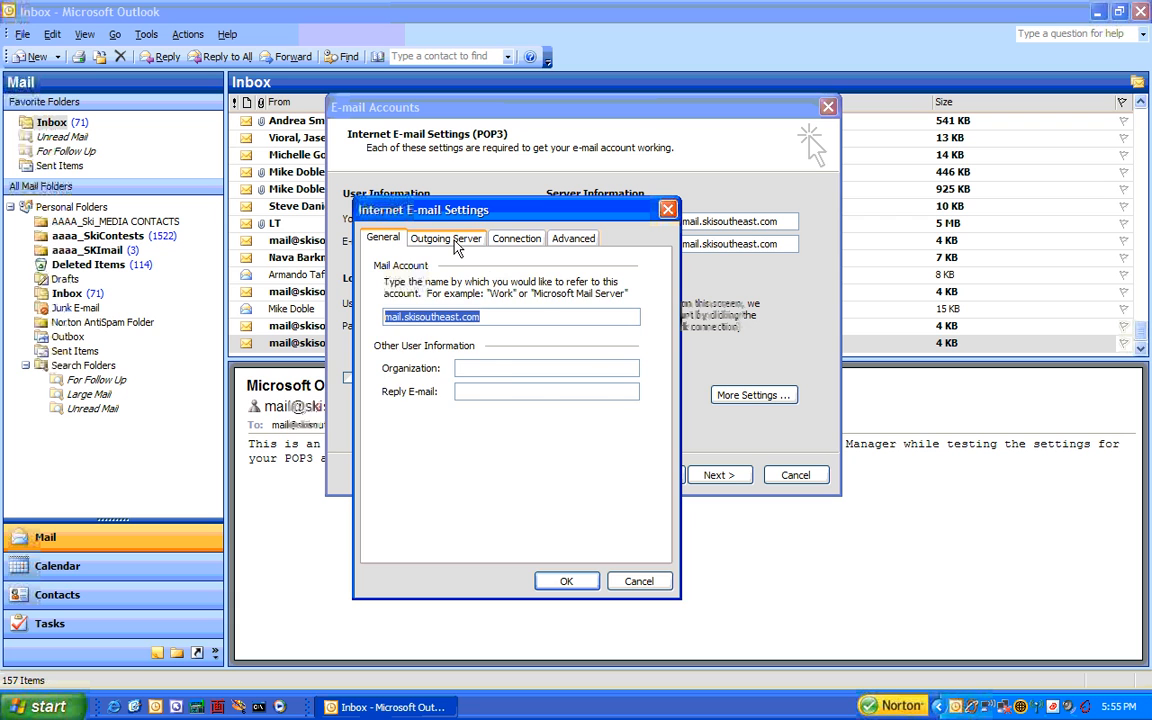
pyautogui.click(450, 239)
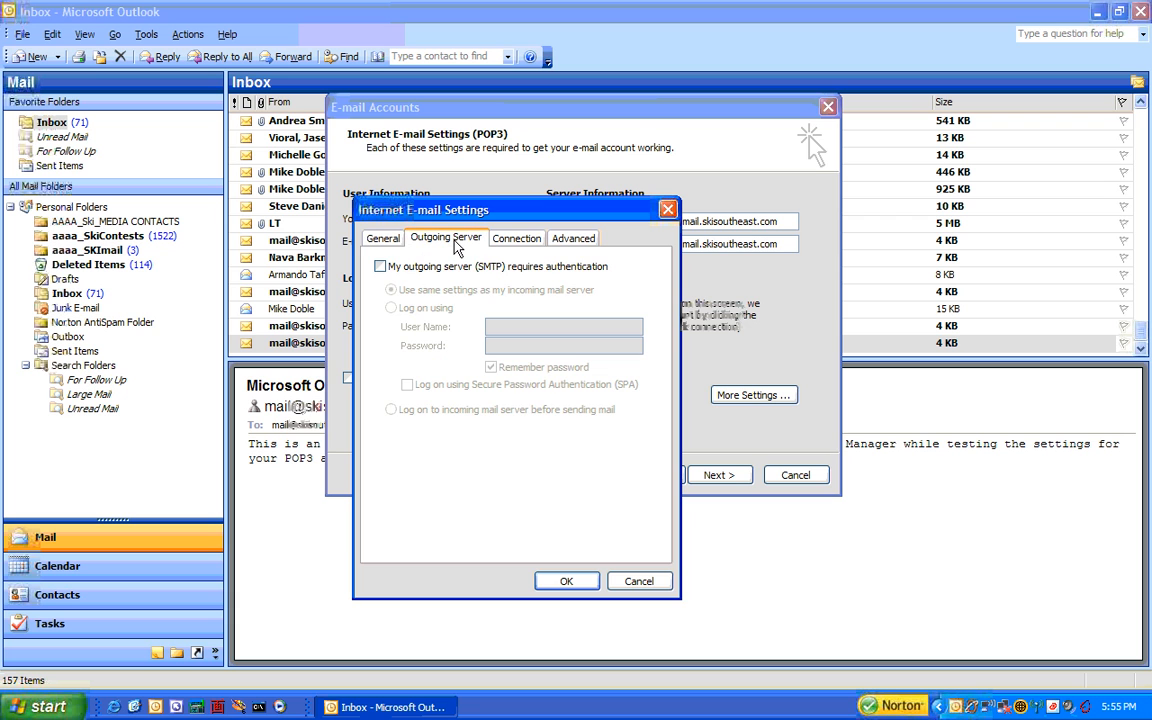
pyautogui.click(380, 266)
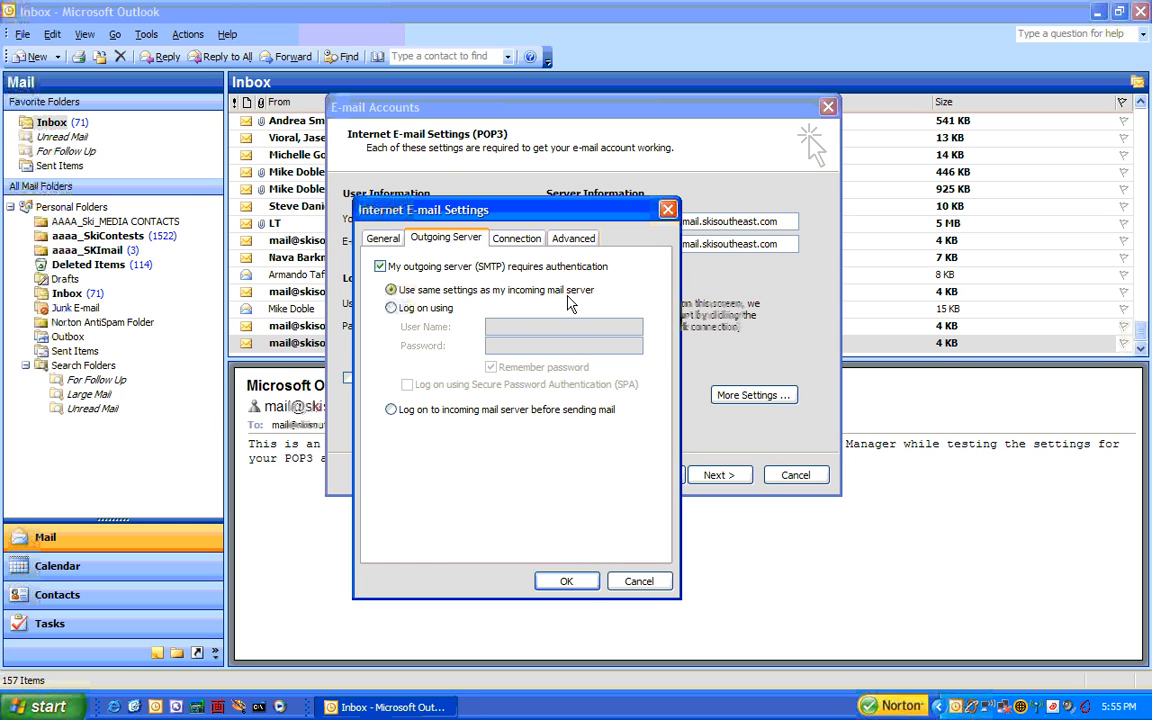
pyautogui.click(568, 581)
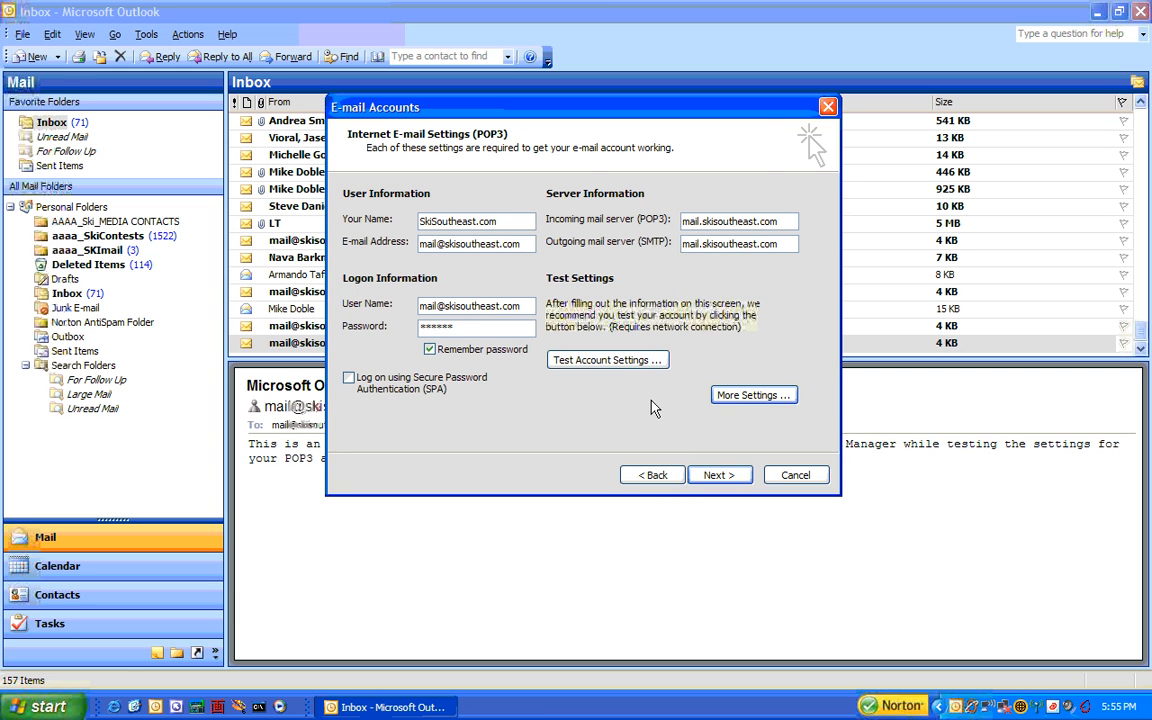
pyautogui.click(623, 360)
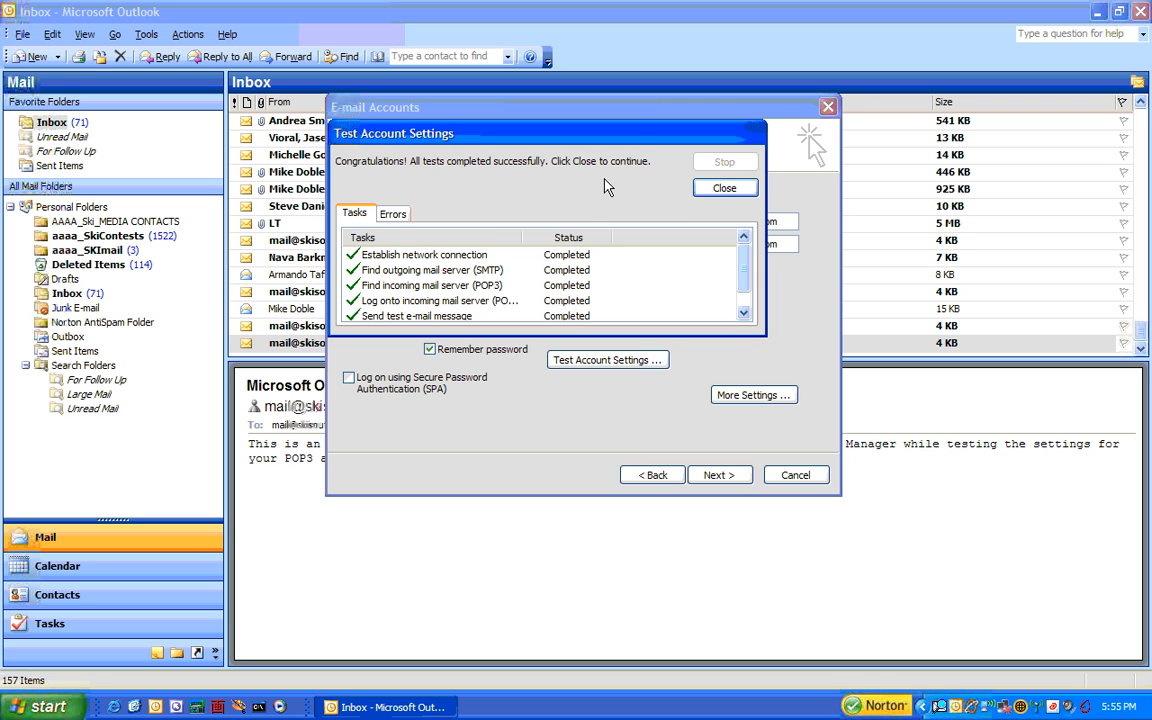
# - Close the passing test, finish the account wizard, and run Send/Receive
pyautogui.click(724, 188)
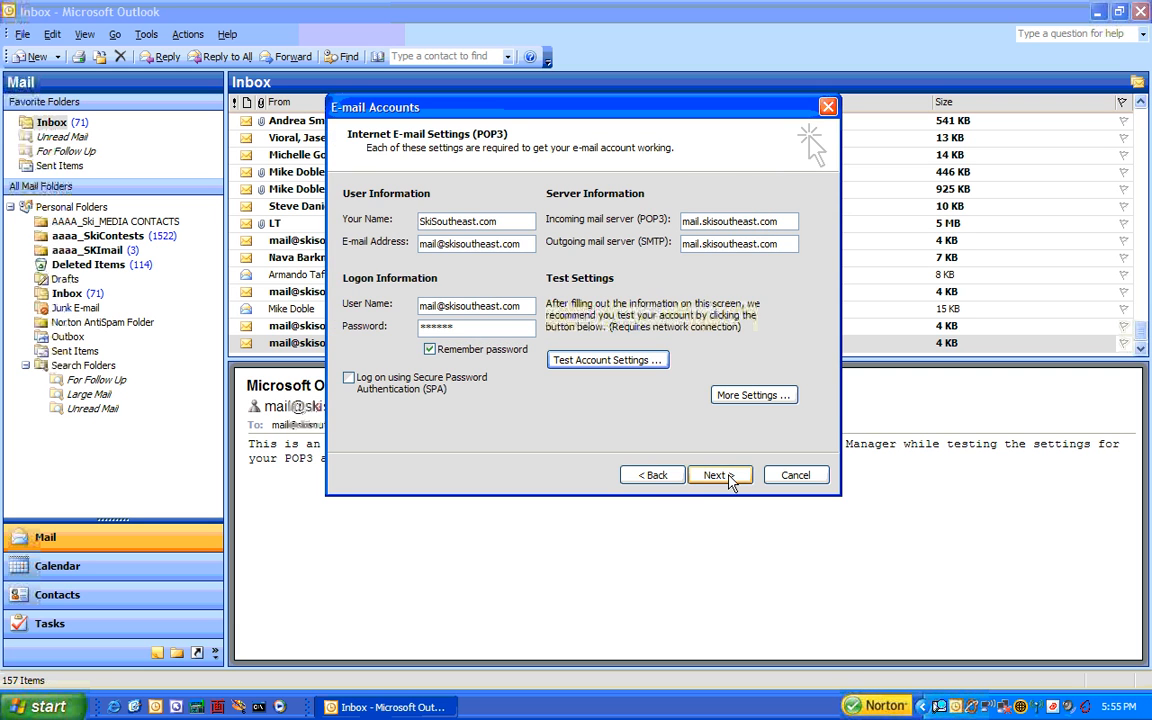
pyautogui.click(724, 477)
pyautogui.click(720, 476)
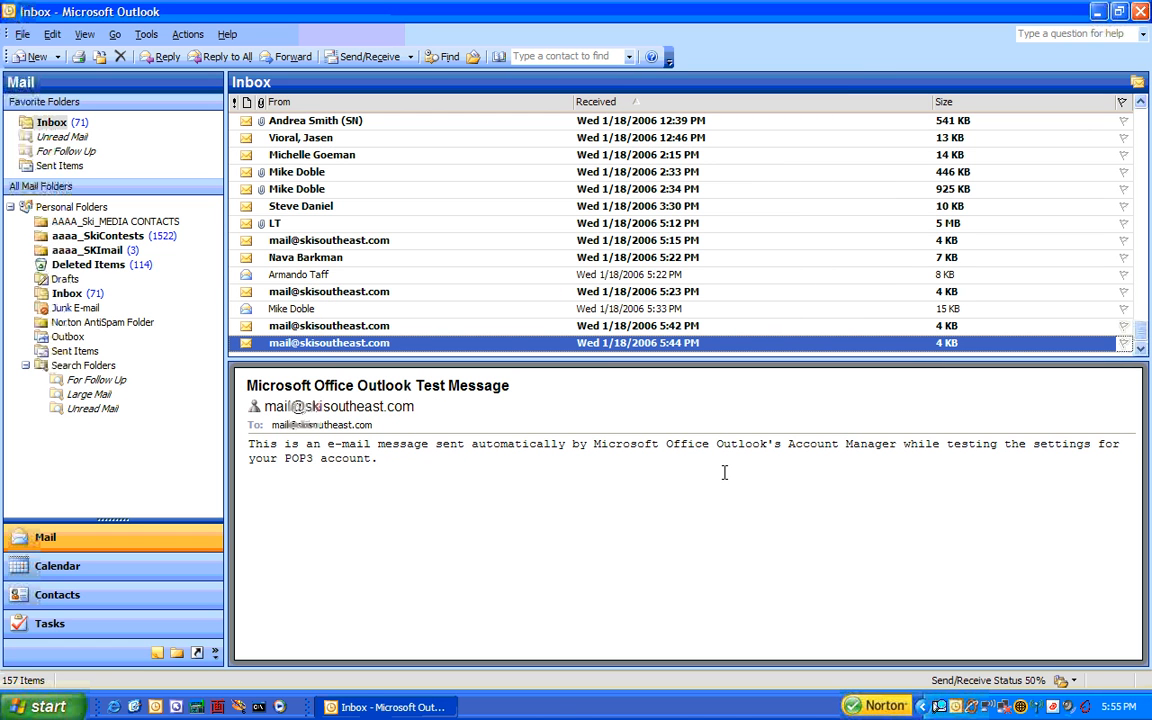
pyautogui.click(370, 58)
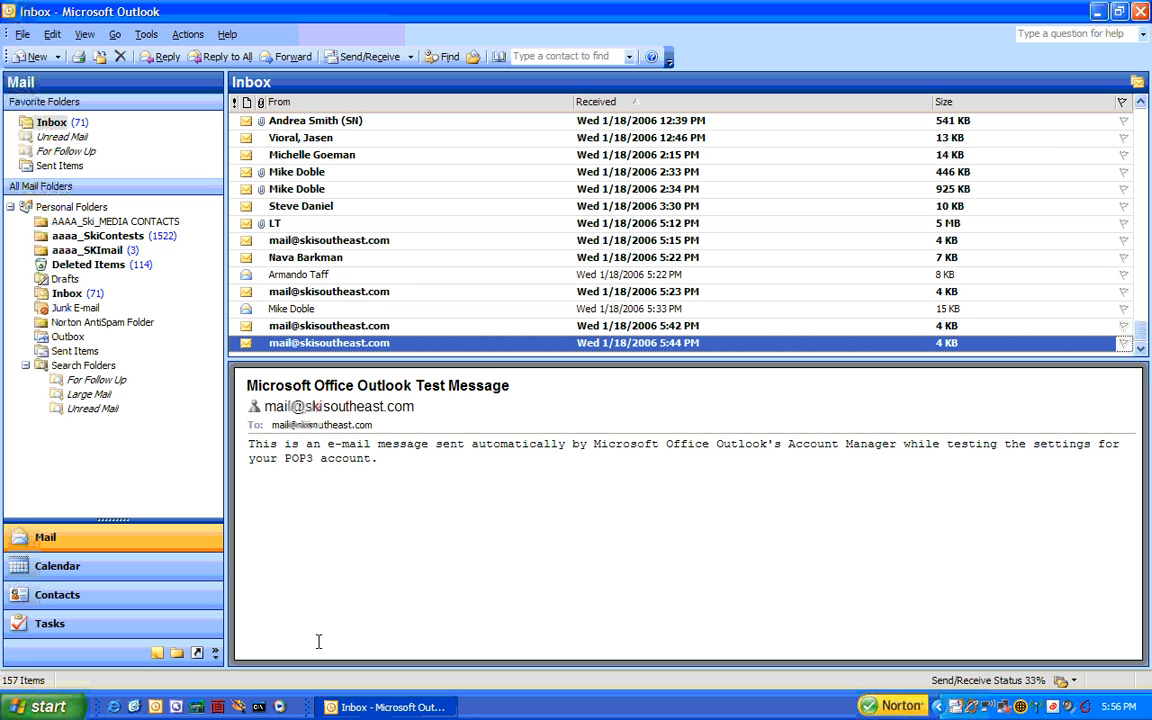
pyautogui.click(114, 708)
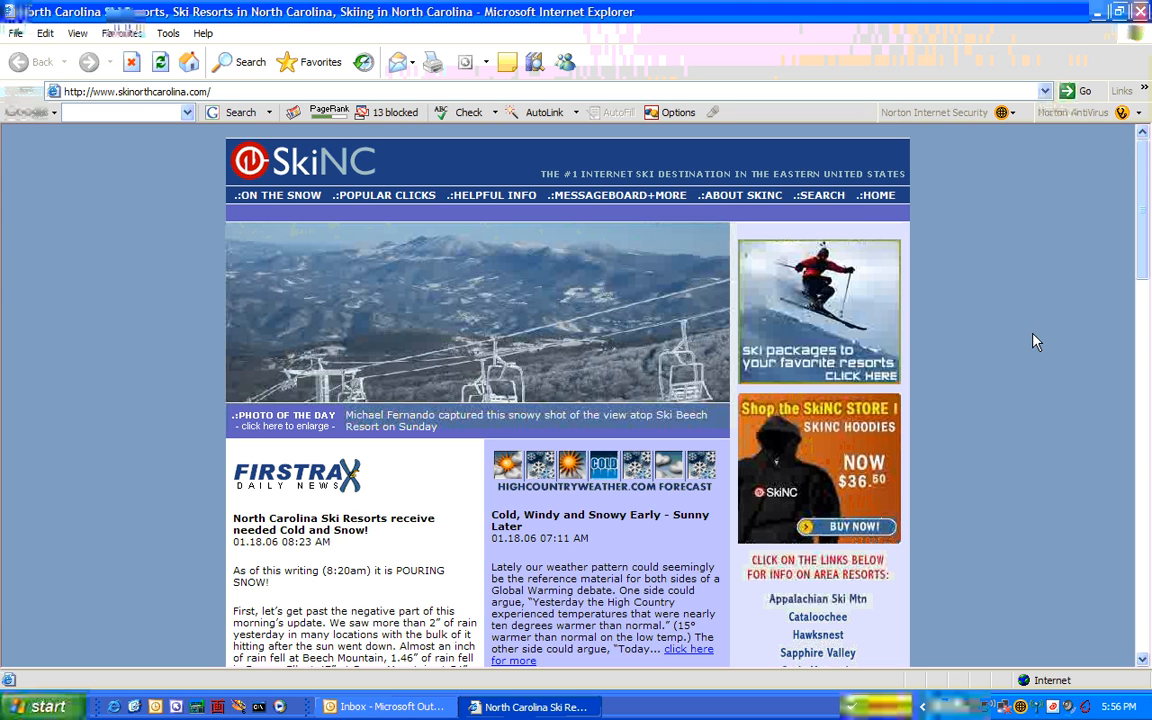
pyautogui.click(173, 92)
pyautogui.write('www.app')
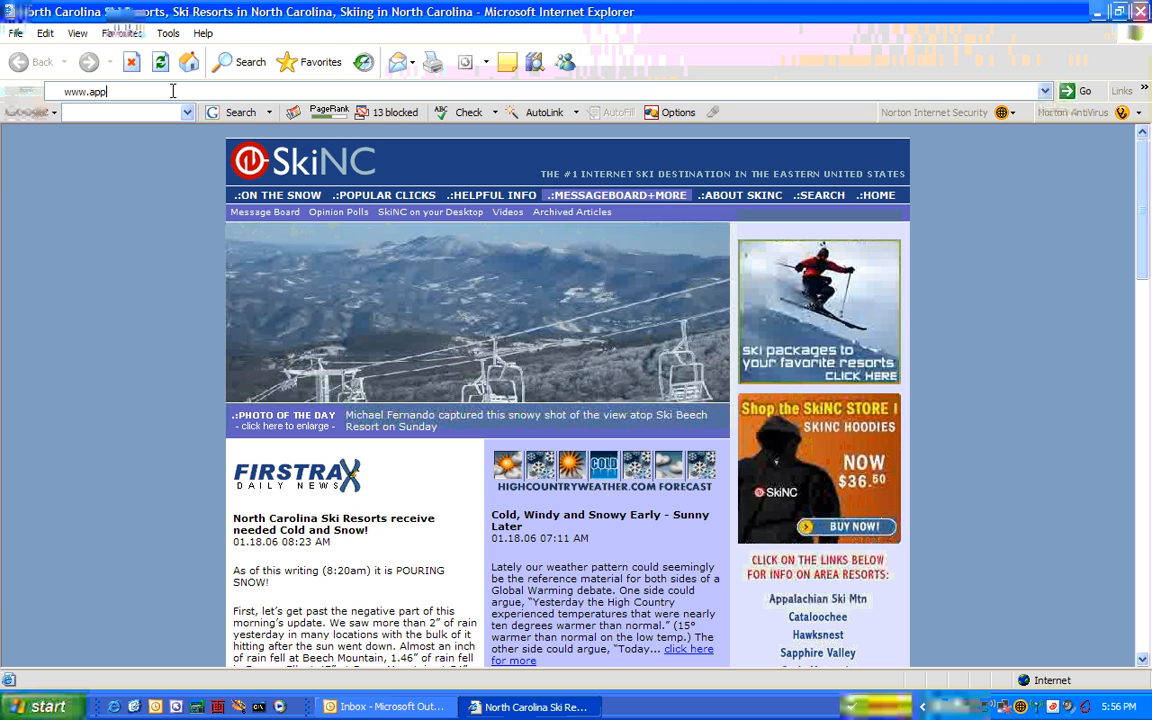
pyautogui.write('netmail.com')
pyautogui.press('Return')
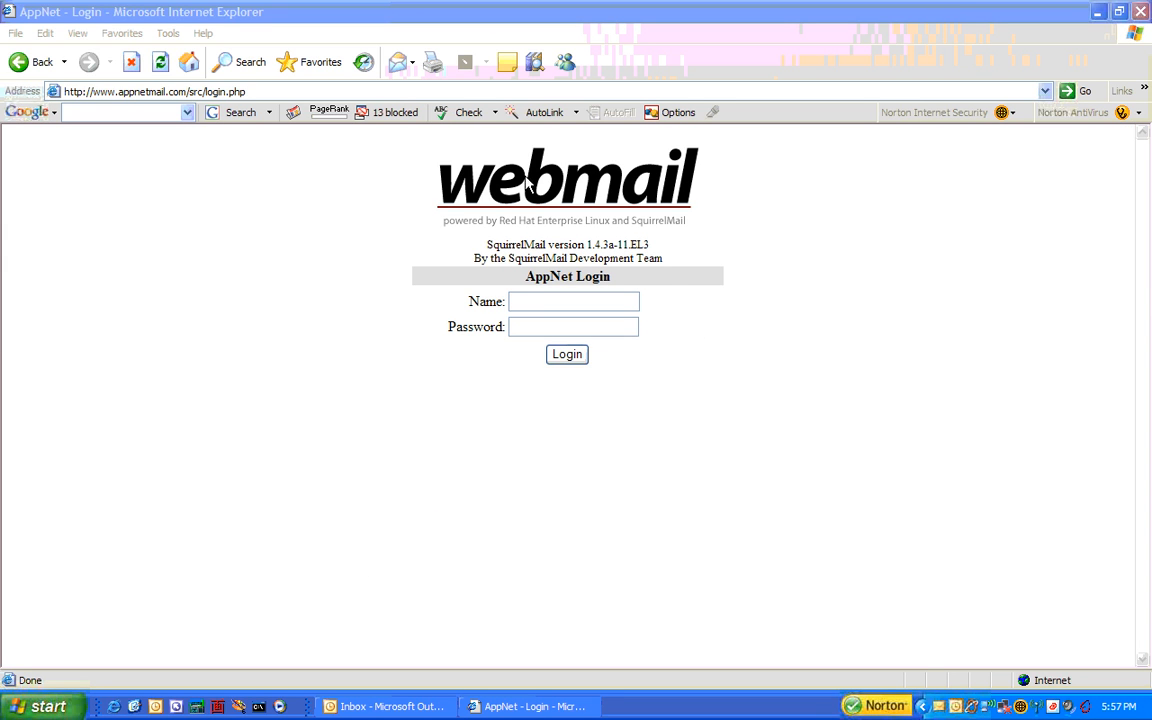
# - Log into SquirrelMail with the saved account e-mail address and its password, then switch to Outlook
pyautogui.click(531, 305)
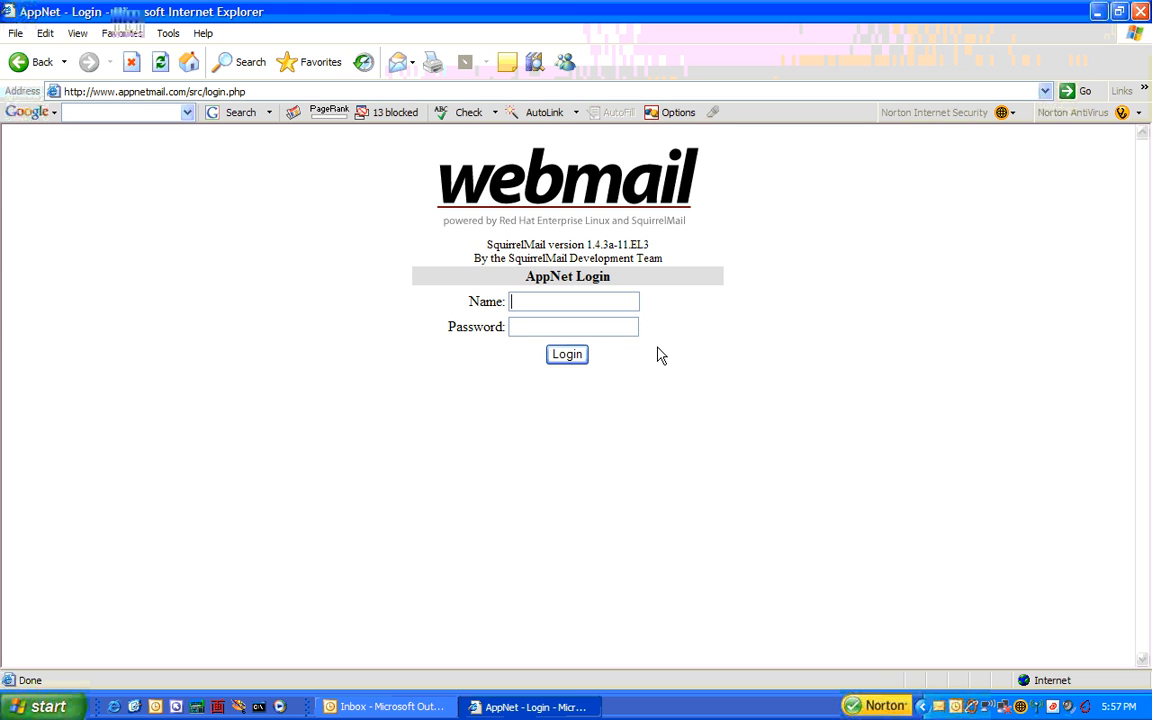
pyautogui.press('Down')
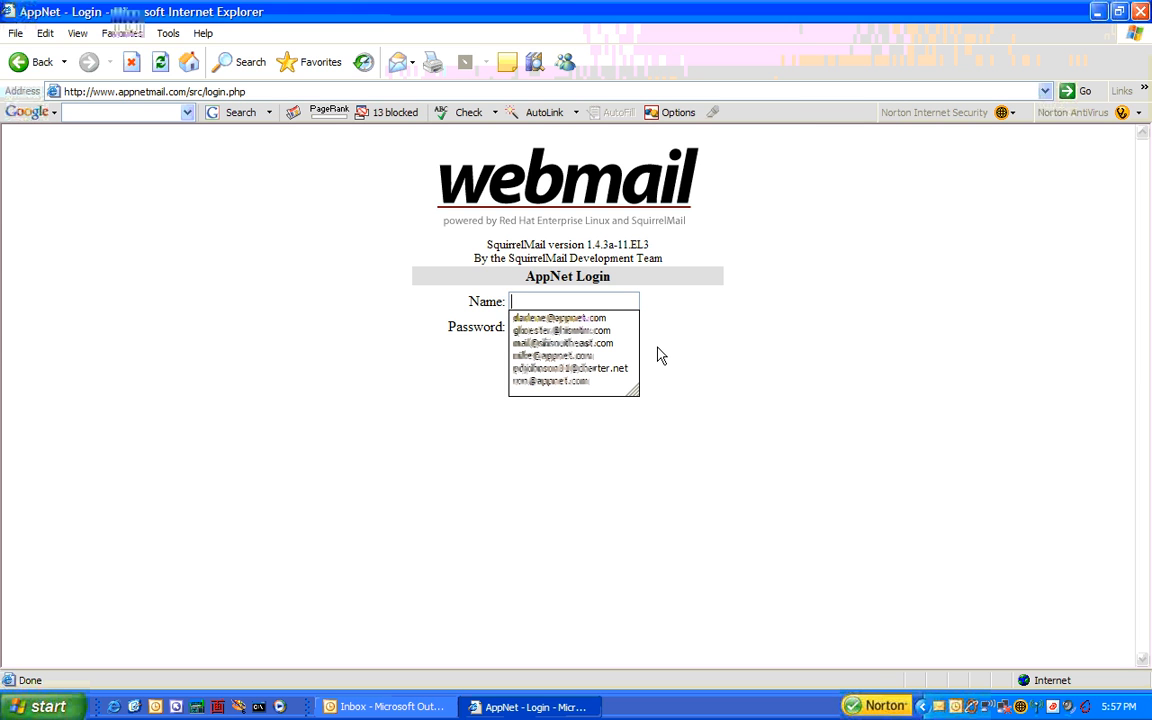
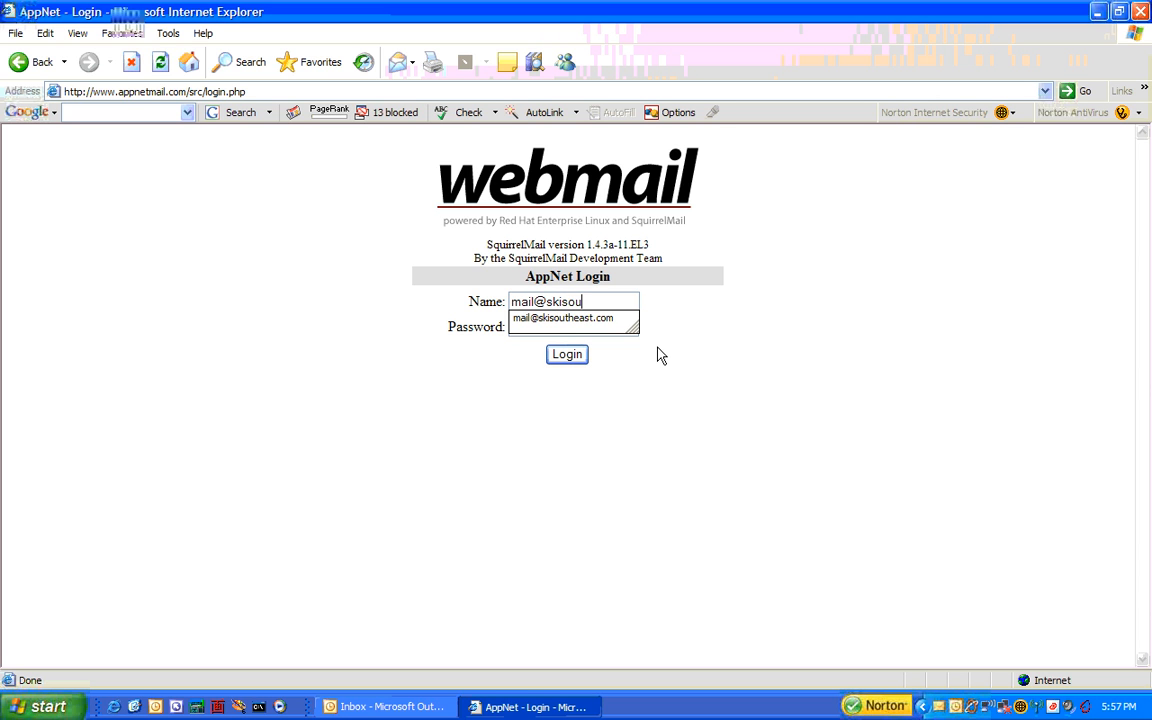
pyautogui.click(570, 326)
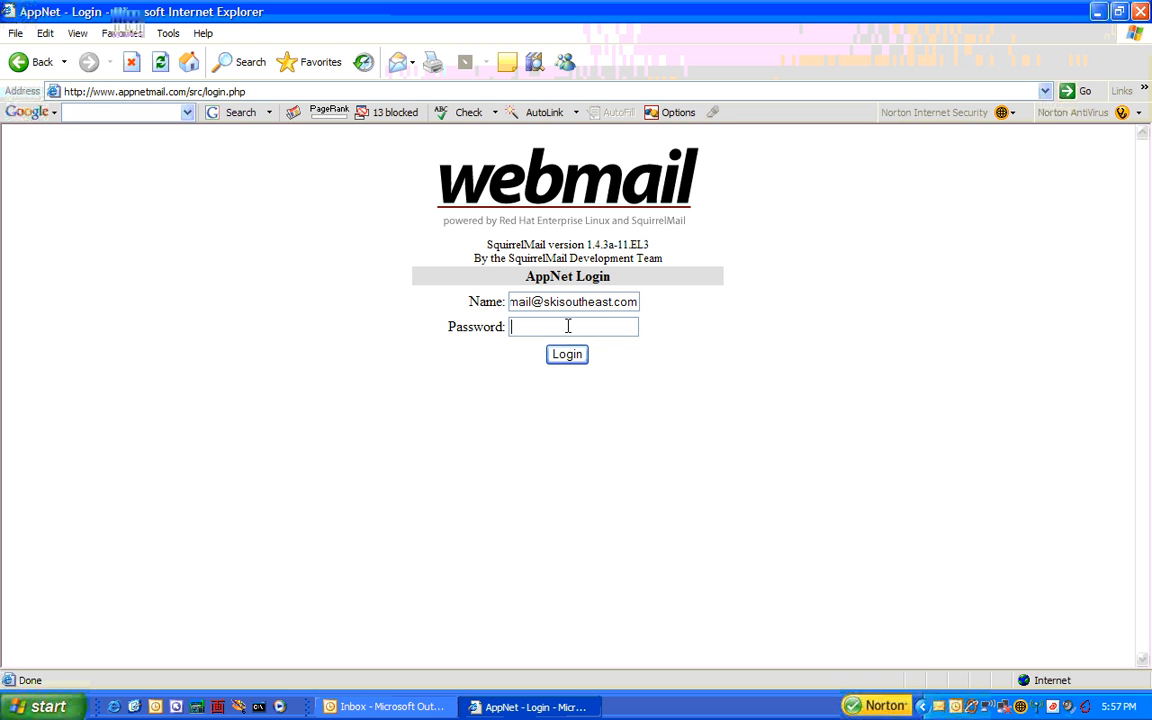
pyautogui.write('••••••')
pyautogui.click(580, 358)
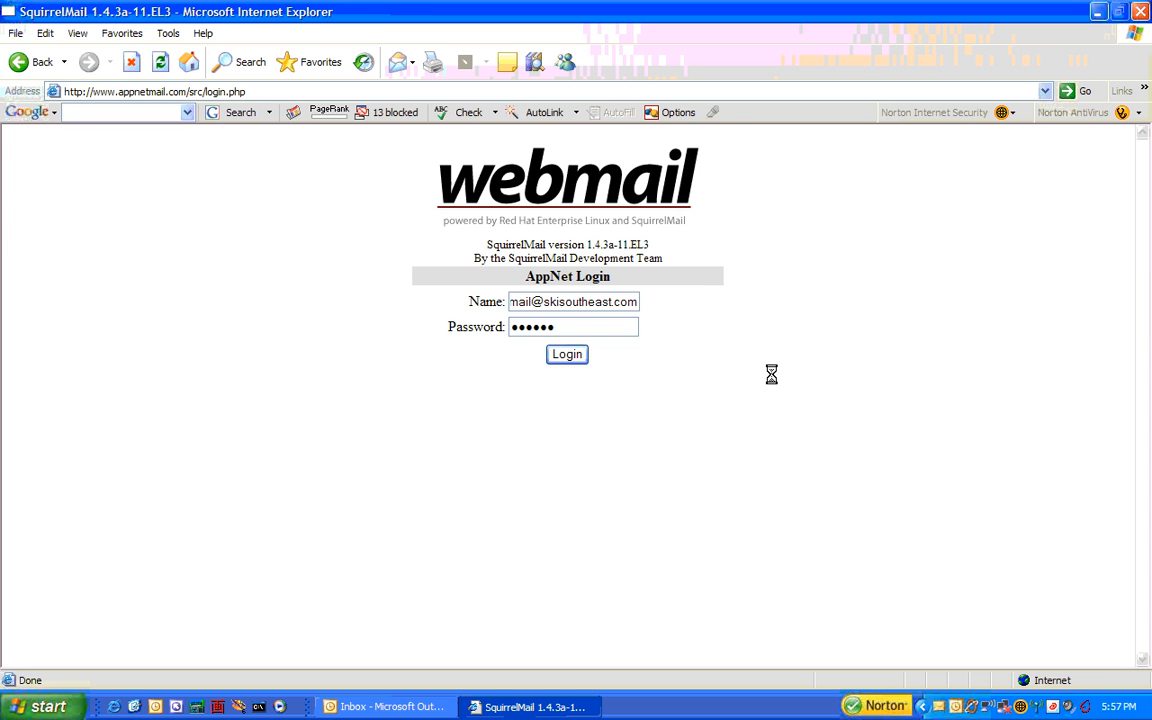
pyautogui.hotkey('alt', 'Tab')
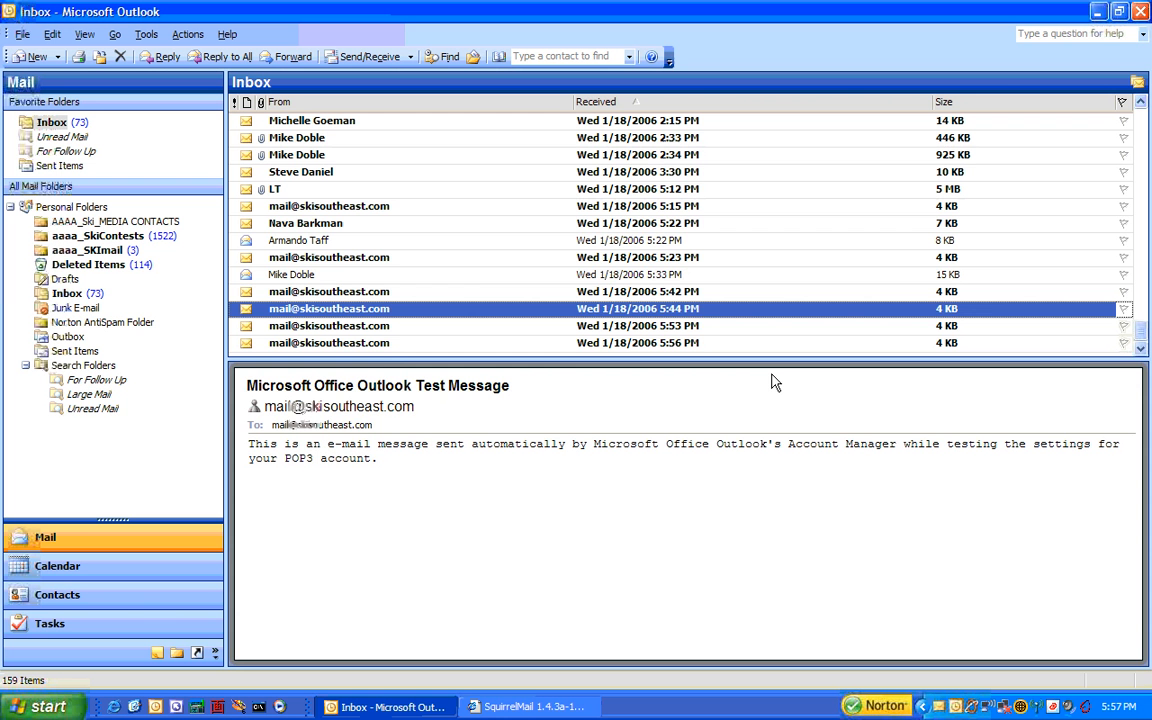
# - Back in the SquirrelMail INBOX, confirm it shows 'THIS FOLDER IS EMPTY', leaving INBOX as the Move Selected To folder
pyautogui.click(507, 708)
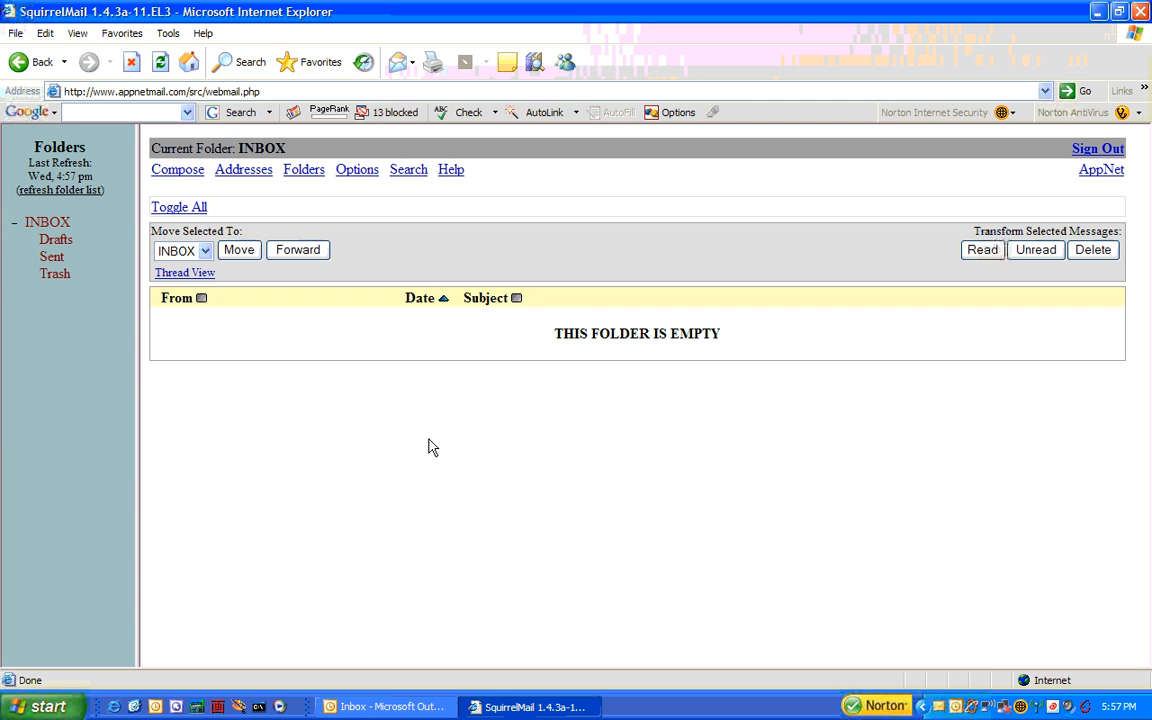
pyautogui.click(116, 91)
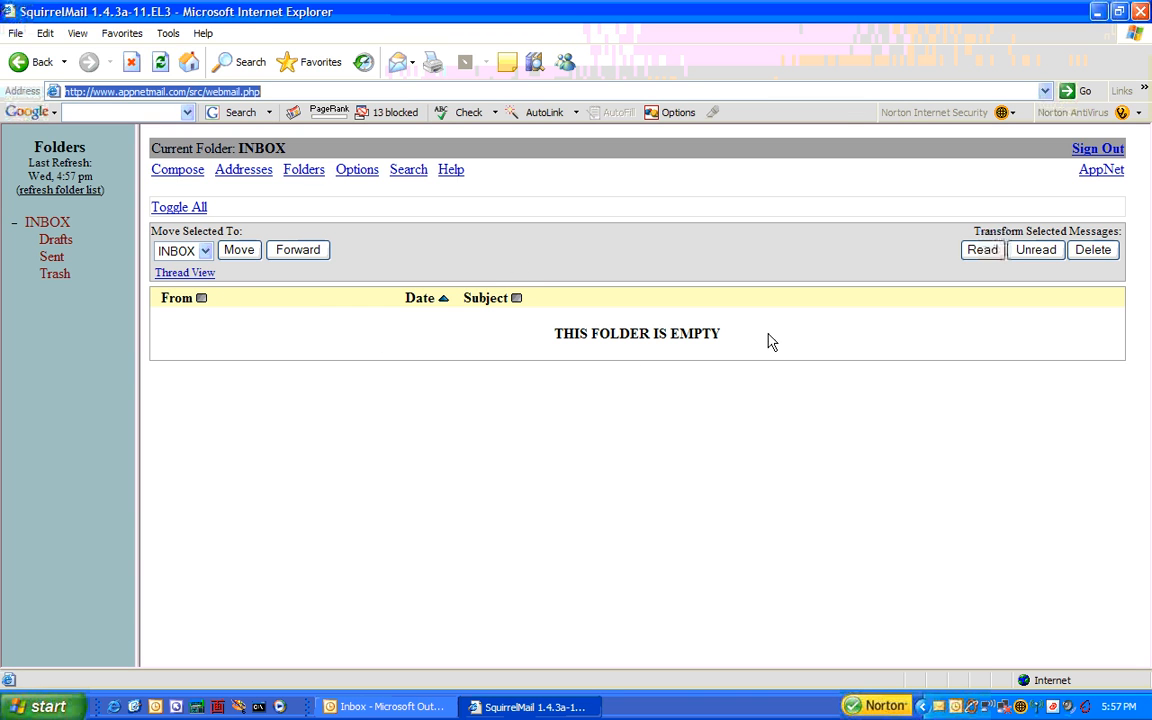
pyautogui.tripleClick(686, 333)
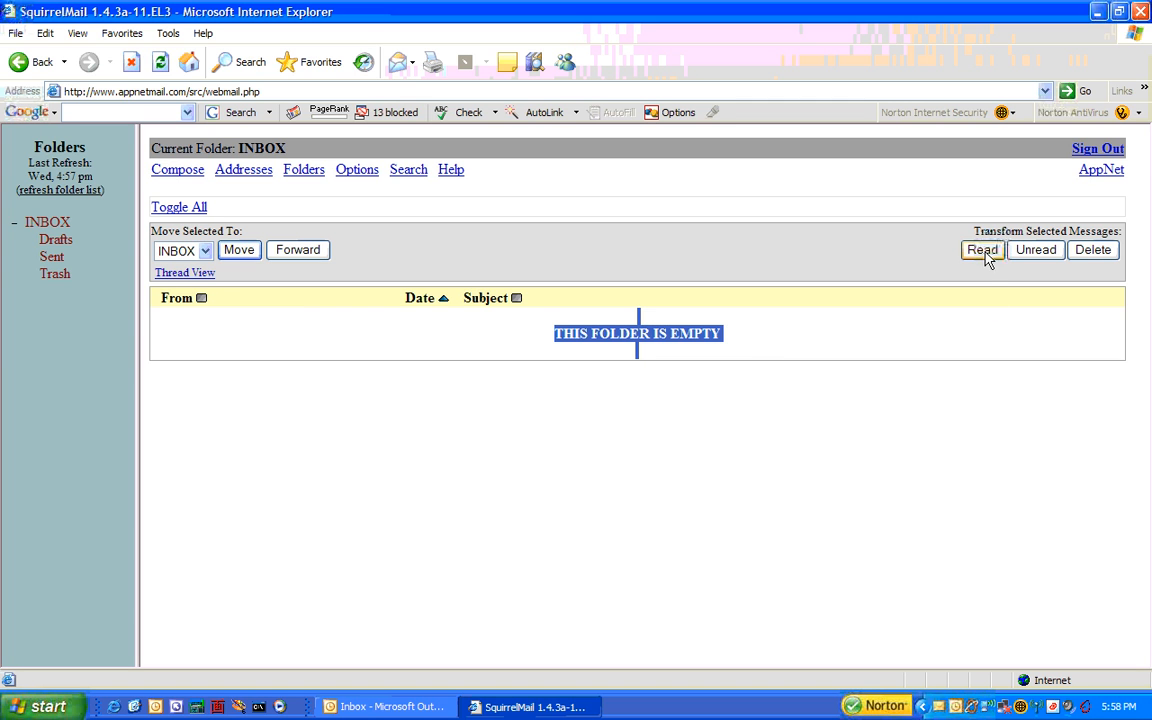
pyautogui.click(204, 253)
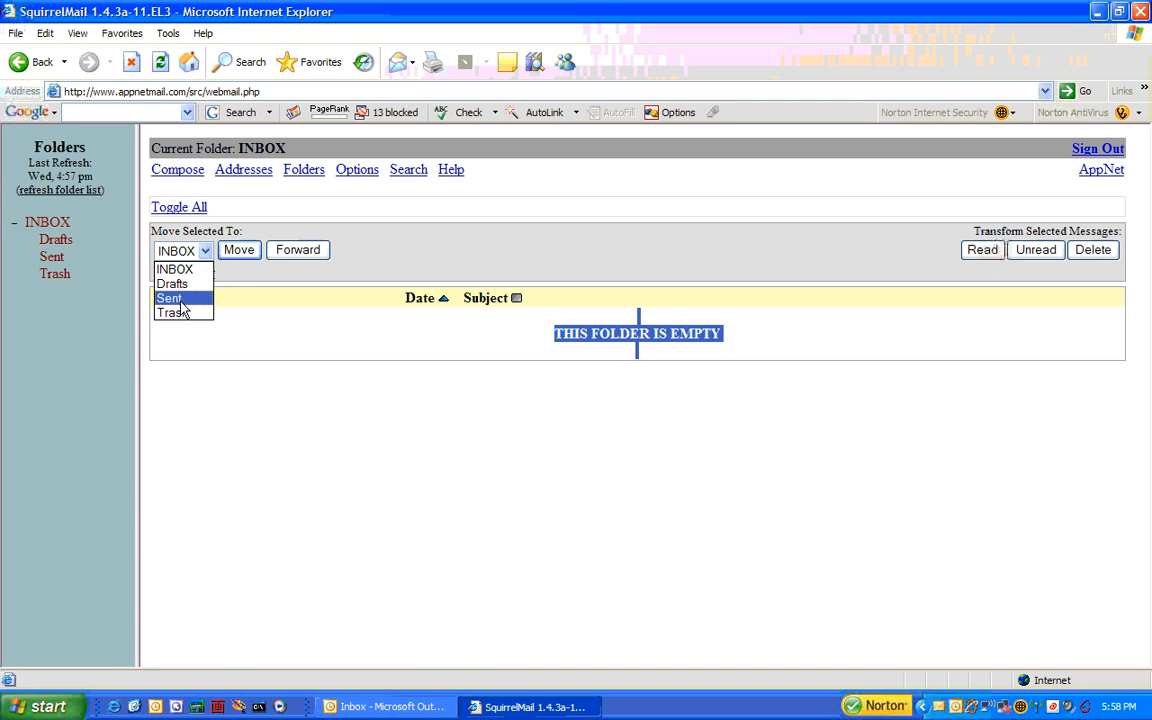
pyautogui.click(250, 325)
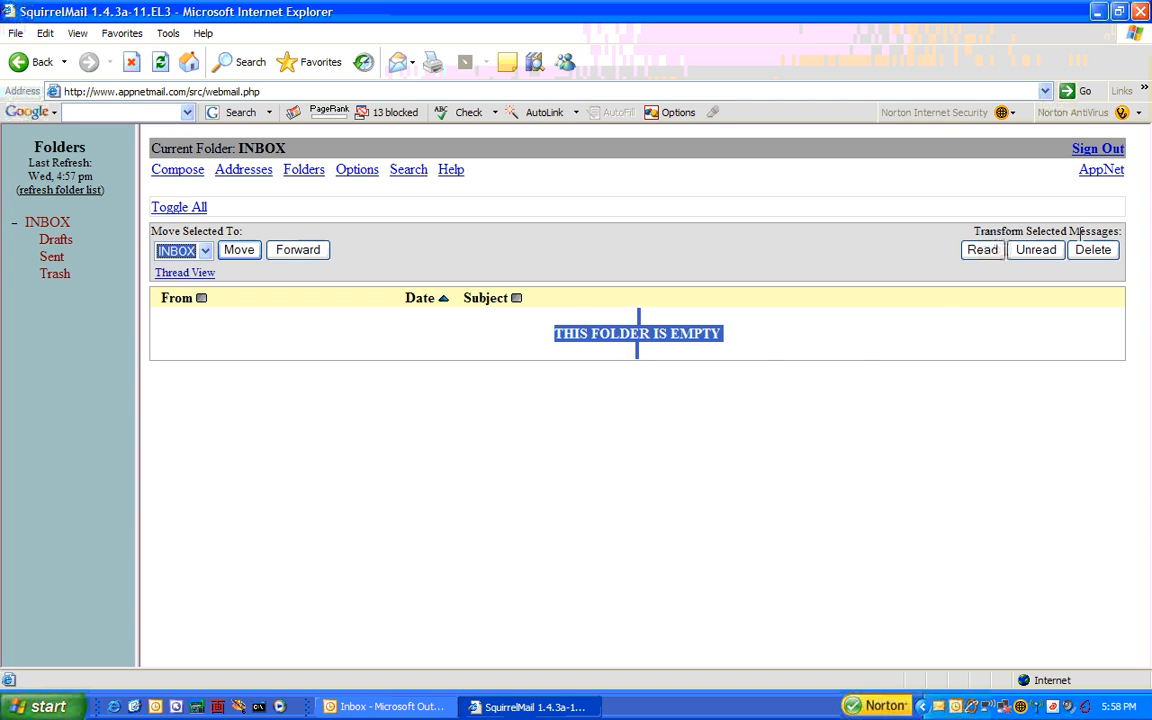
pyautogui.click(807, 348)
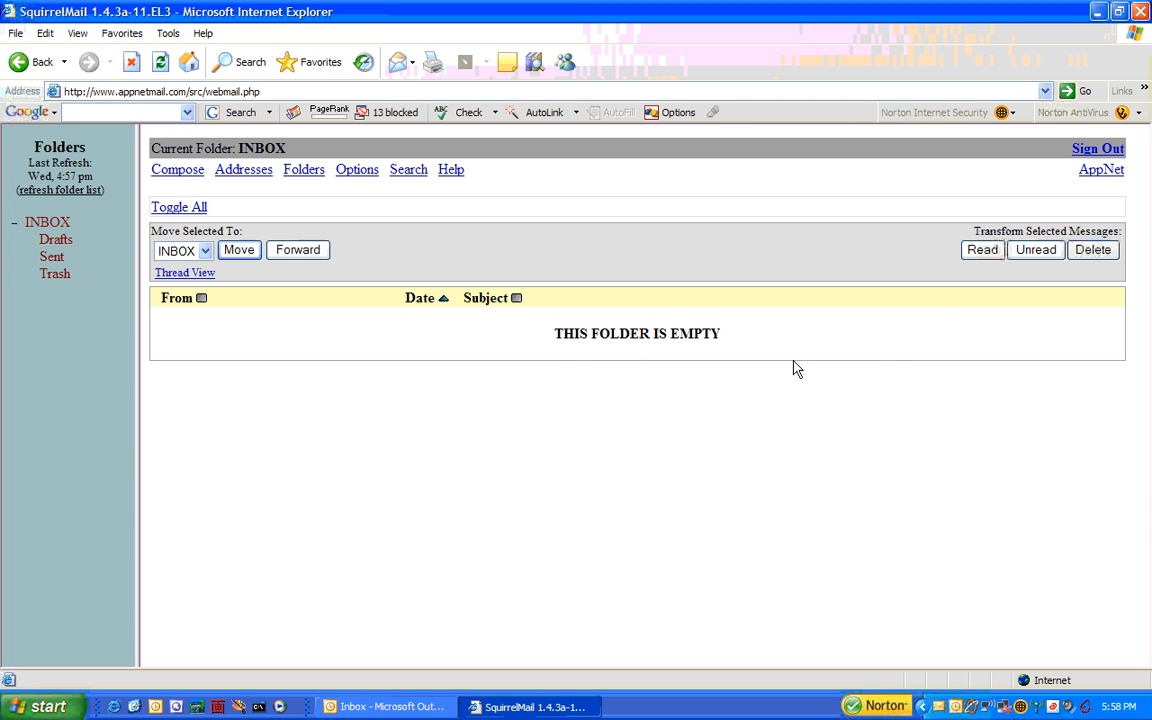
# - Sign out of SquirrelMail and close the Internet Explorer window
pyautogui.click(1100, 150)
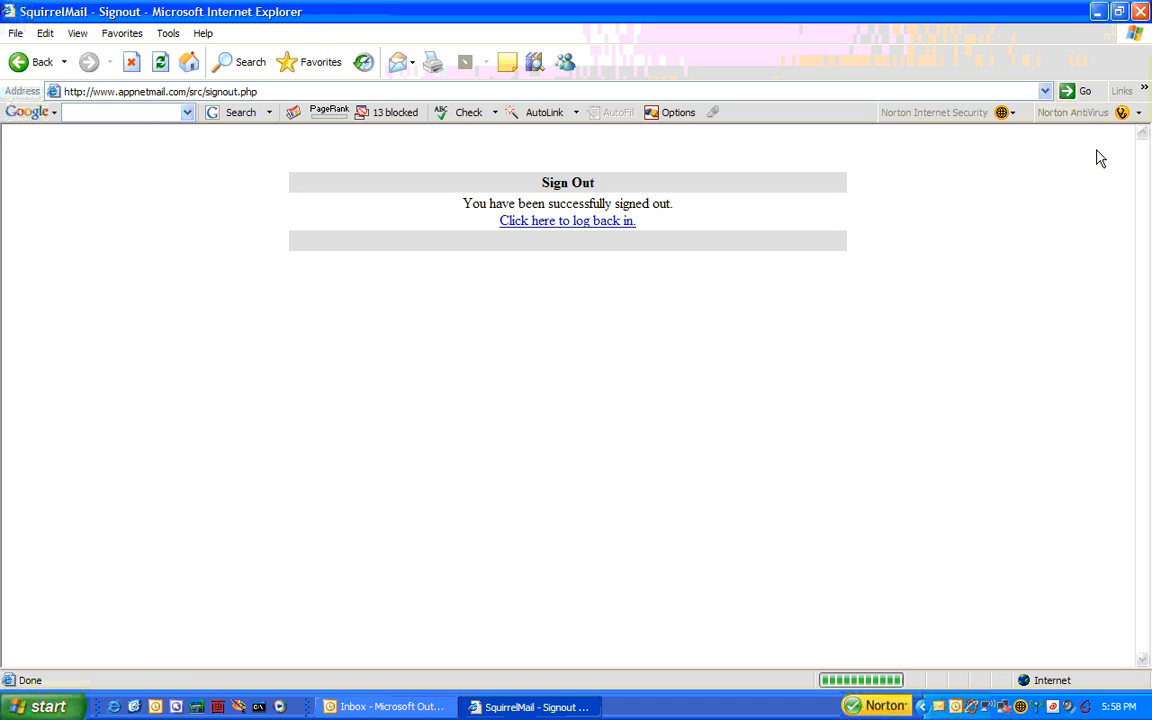
pyautogui.click(1141, 12)
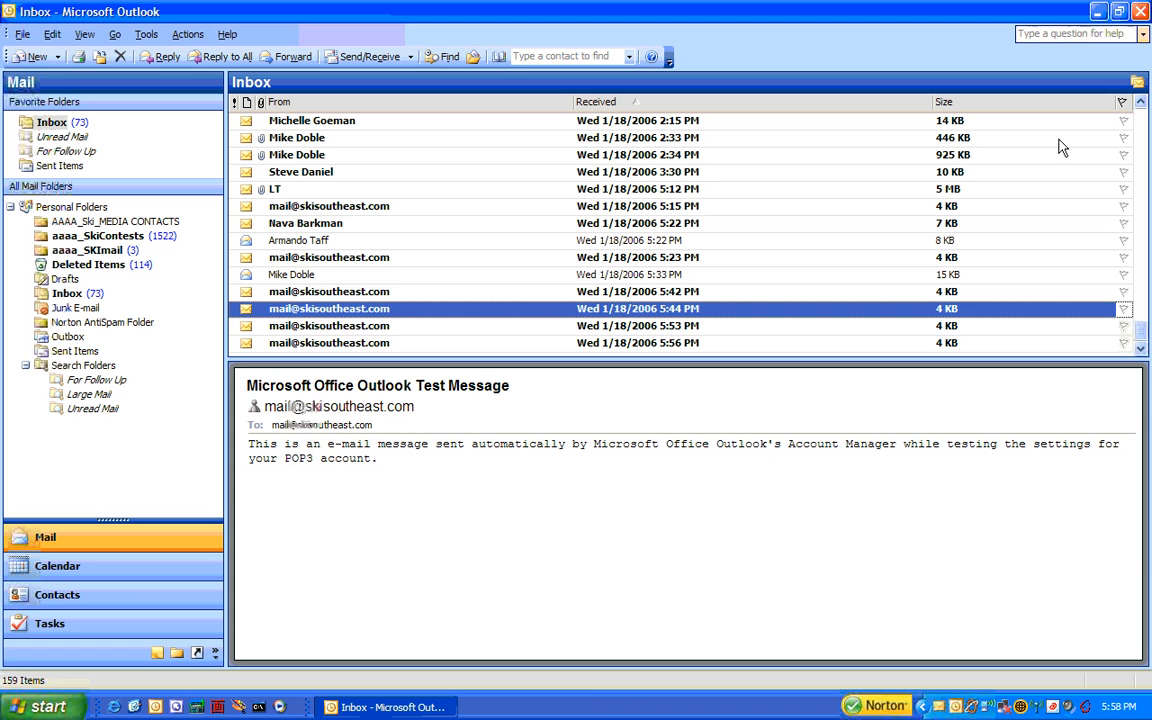